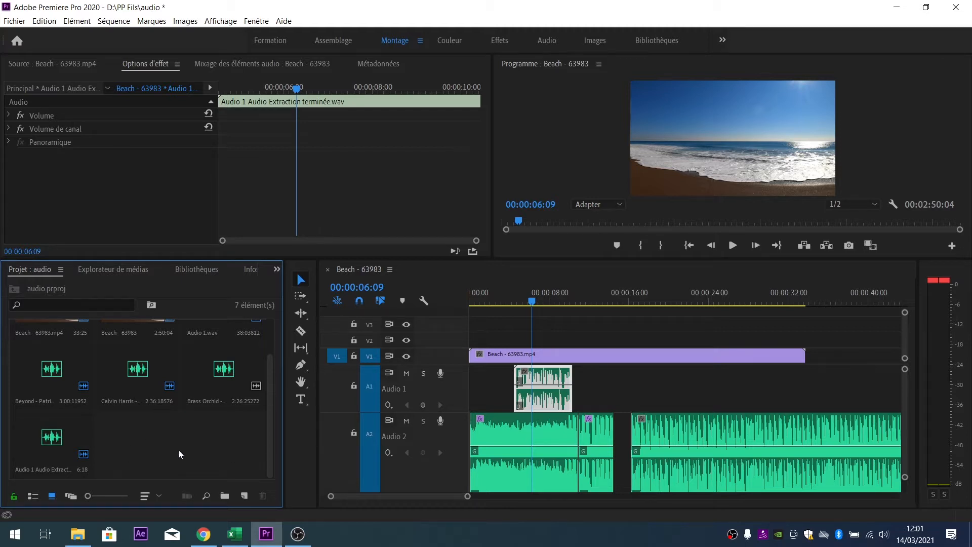
# - Solo Audio 1 and preview the sequence from the start up to 00:00:06:07
pyautogui.click(203, 534)
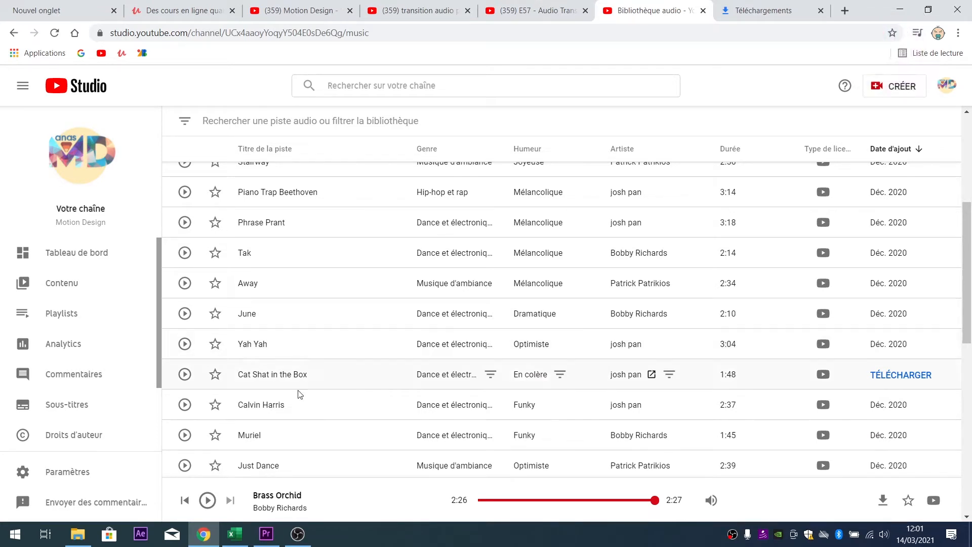
pyautogui.click(267, 534)
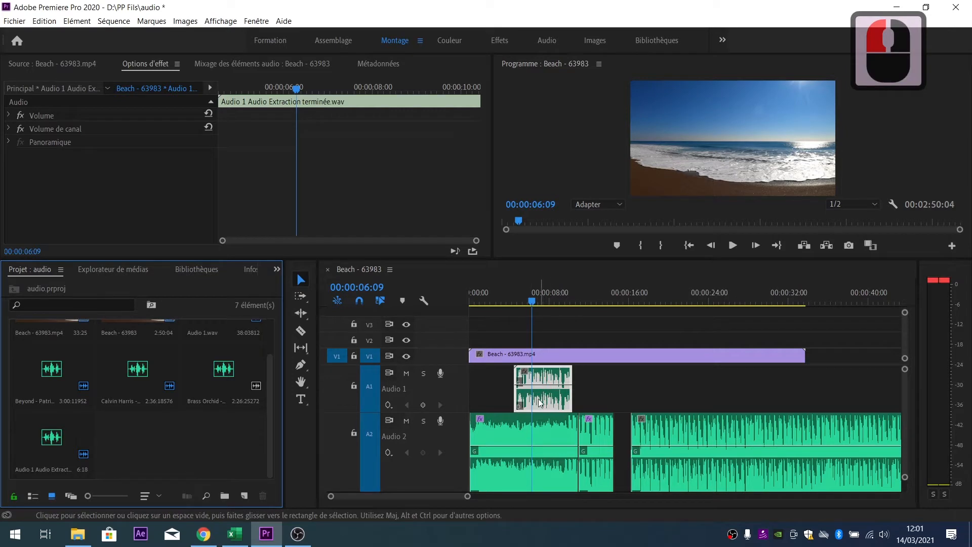
pyautogui.click(424, 374)
pyautogui.click(503, 310)
pyautogui.press('space')
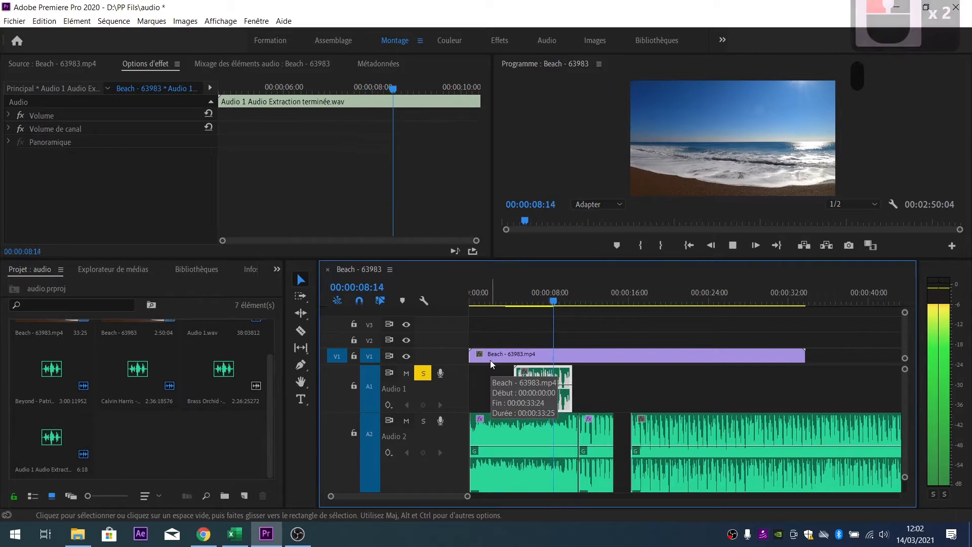
pyautogui.click(533, 304)
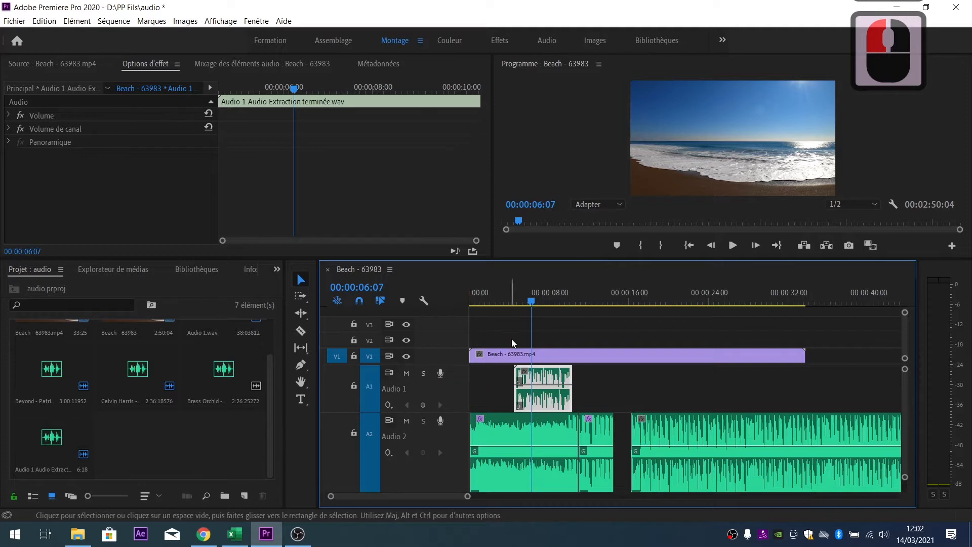
pyautogui.moveTo(531, 299); pyautogui.dragTo(449, 302)
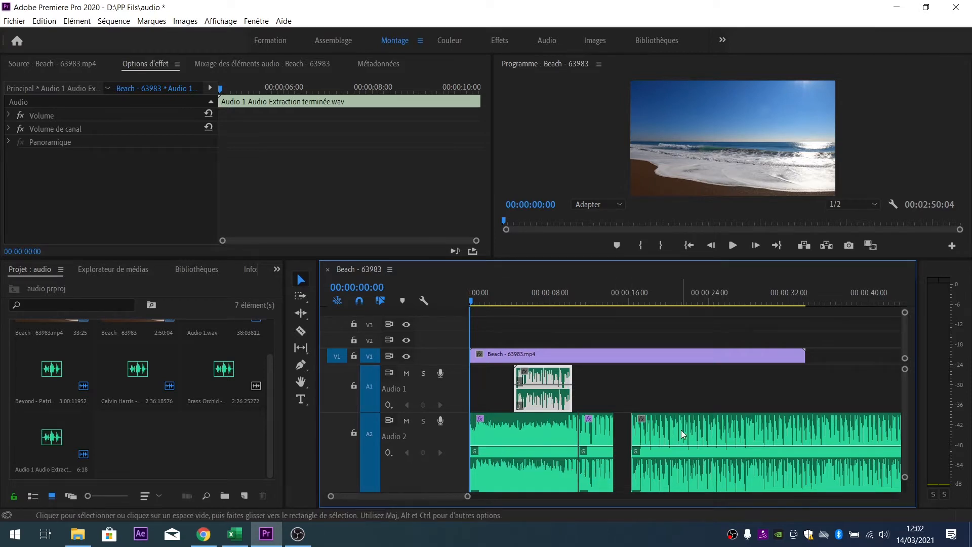
# - Slide the Calvin Harris clip left against the preceding A2 clip and preview the new join
pyautogui.moveTo(682, 430); pyautogui.dragTo(653, 434)
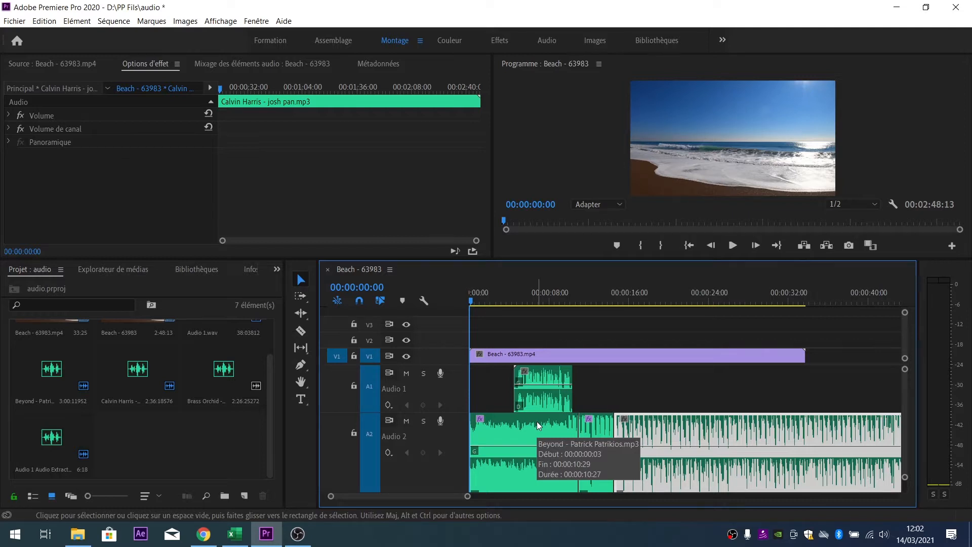
pyautogui.press('space')
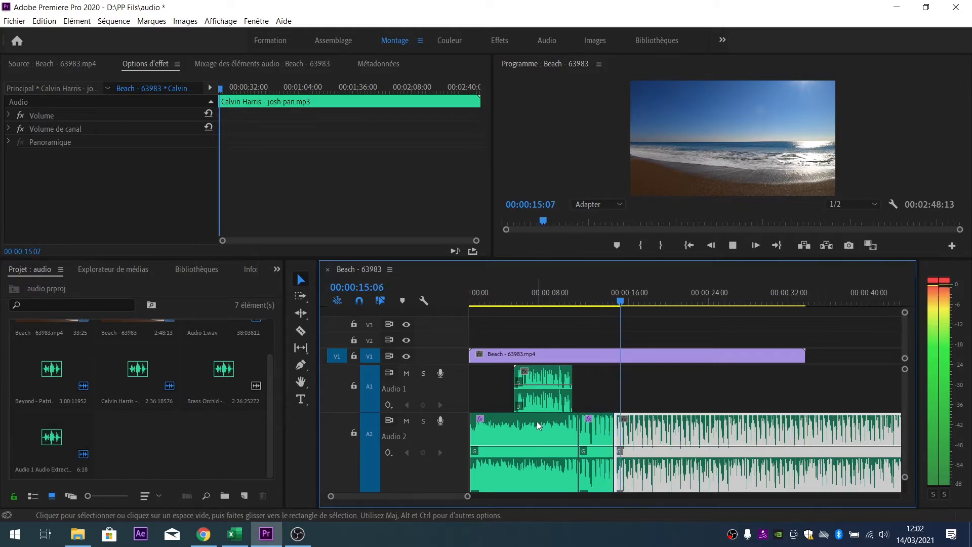
pyautogui.click(600, 300)
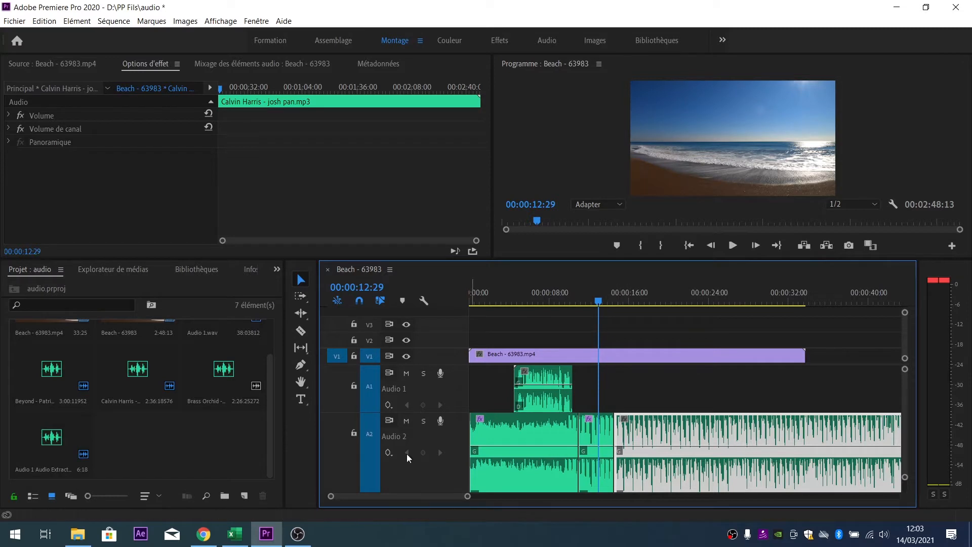
# - Show the Effects panel and select Puissance constante under Transitions audio > Fondu croisé
pyautogui.scroll(2, 243, 385)
pyautogui.click(276, 270)
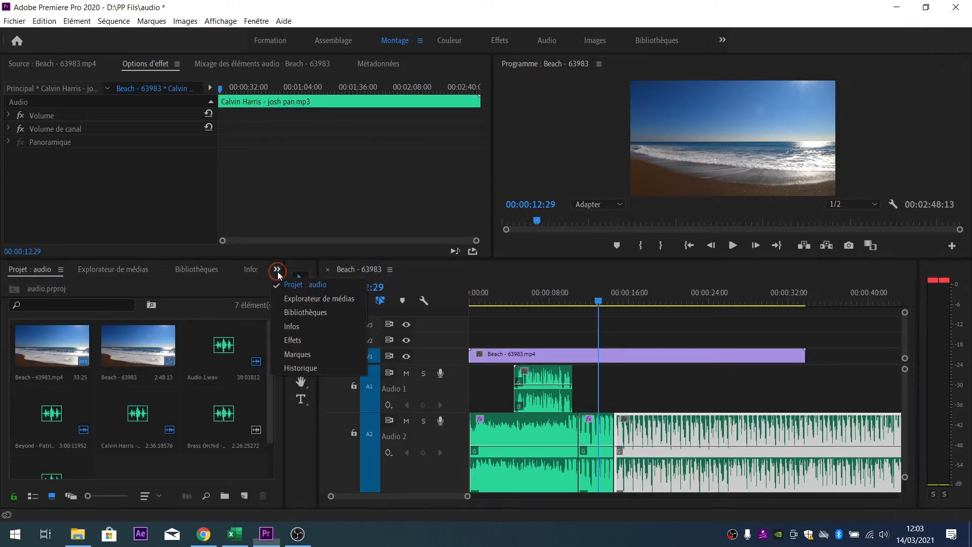
pyautogui.click(299, 340)
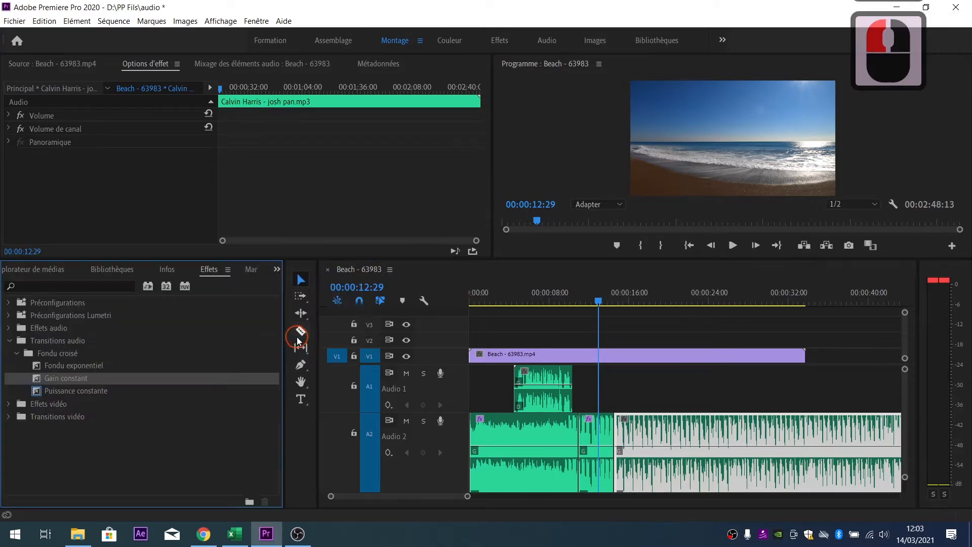
pyautogui.click(8, 342)
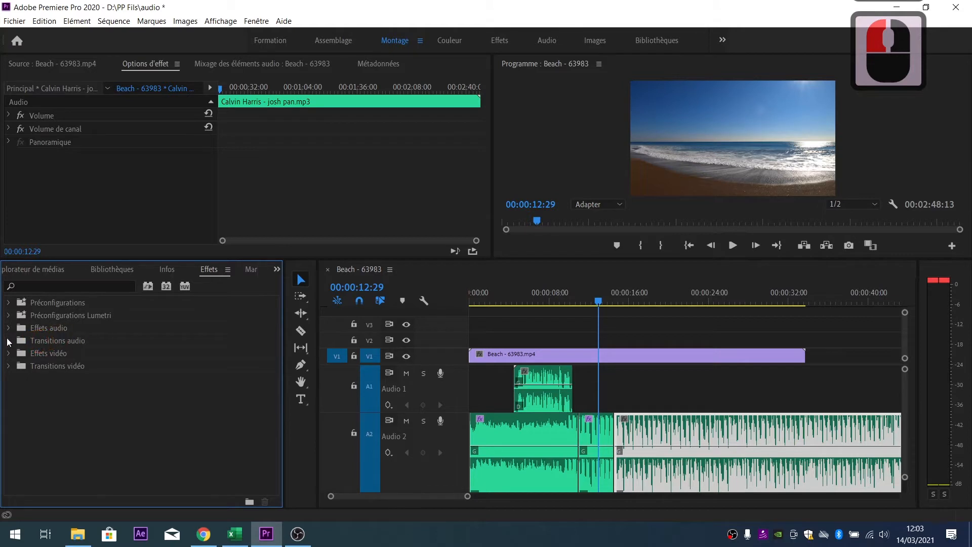
pyautogui.click(8, 343)
pyautogui.click(65, 383)
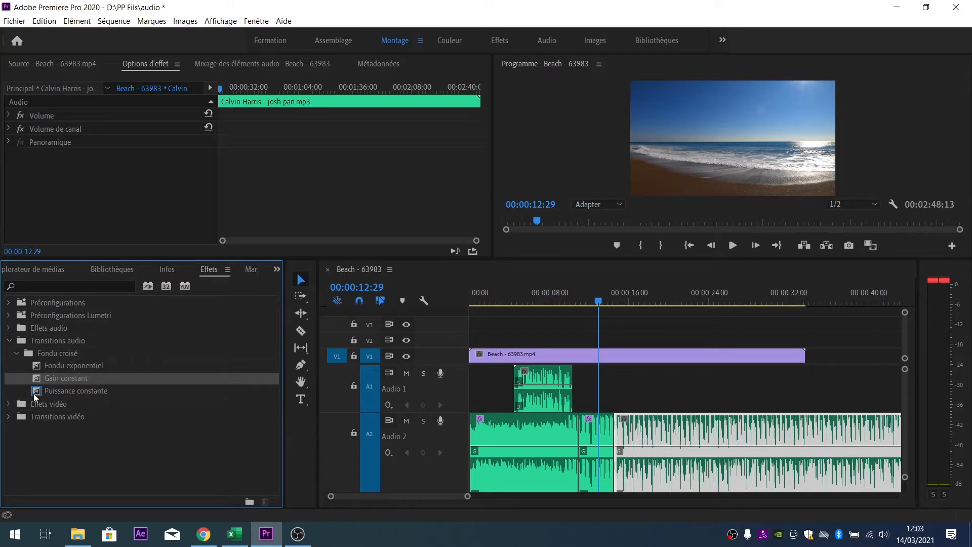
pyautogui.click(69, 393)
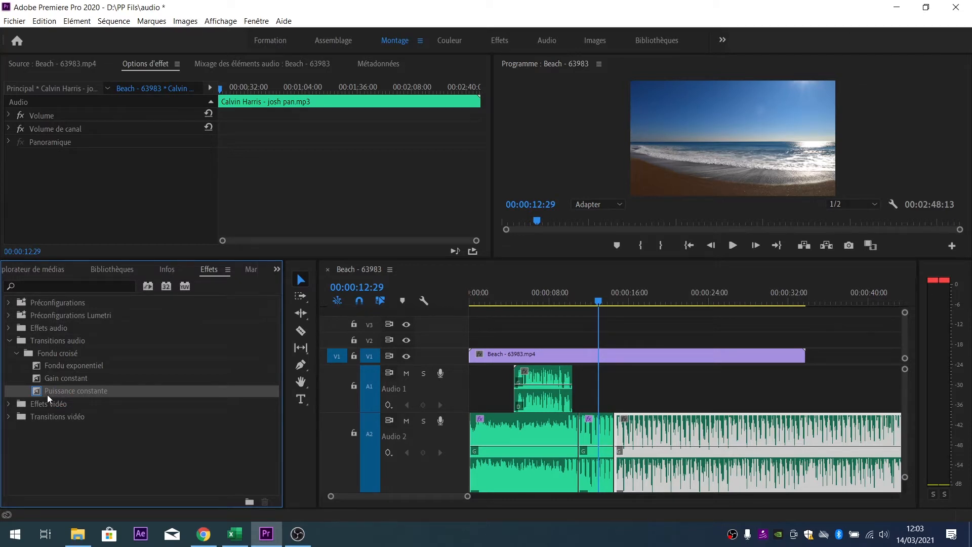
pyautogui.rightClick(581, 436)
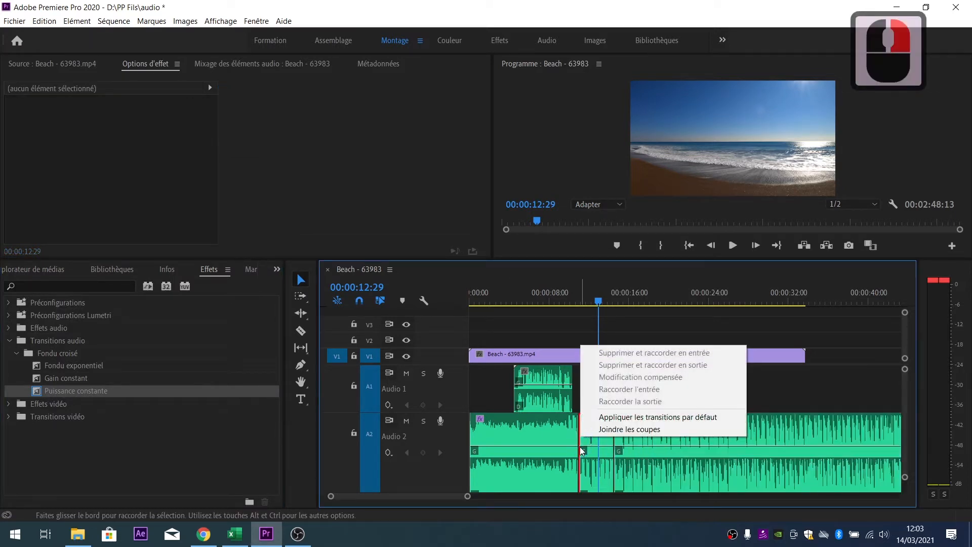
pyautogui.click(641, 418)
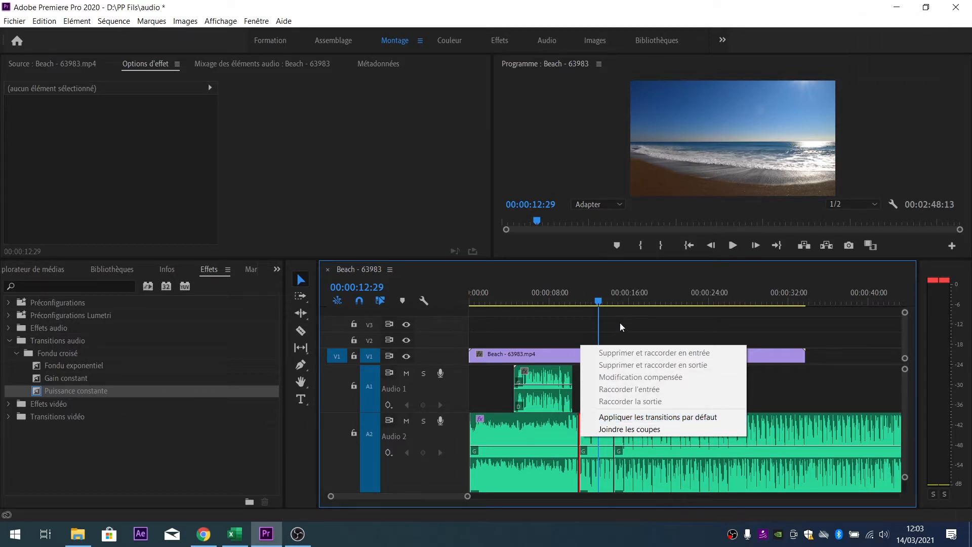
pyautogui.click(551, 359)
pyautogui.click(474, 426)
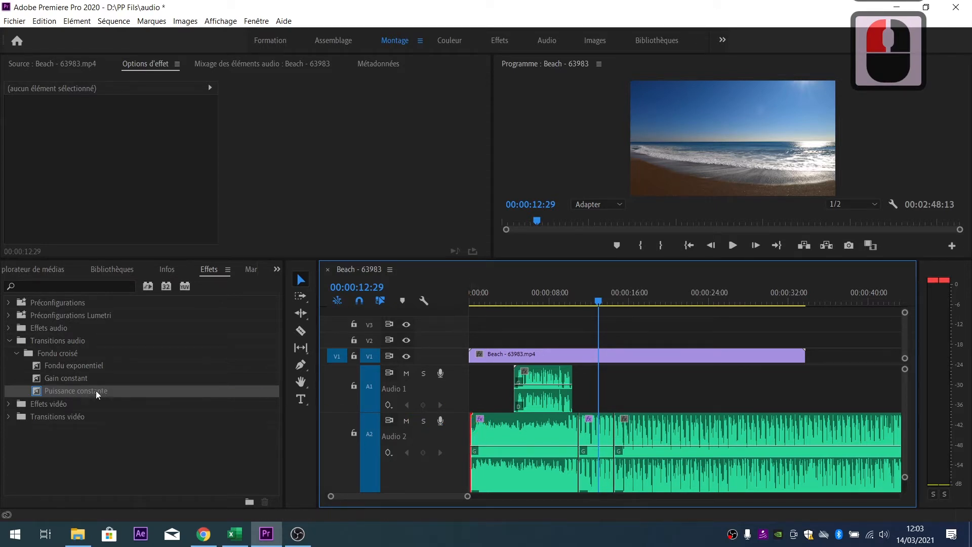
pyautogui.moveTo(71, 393); pyautogui.dragTo(126, 413)
pyautogui.moveTo(289, 393); pyautogui.dragTo(478, 432)
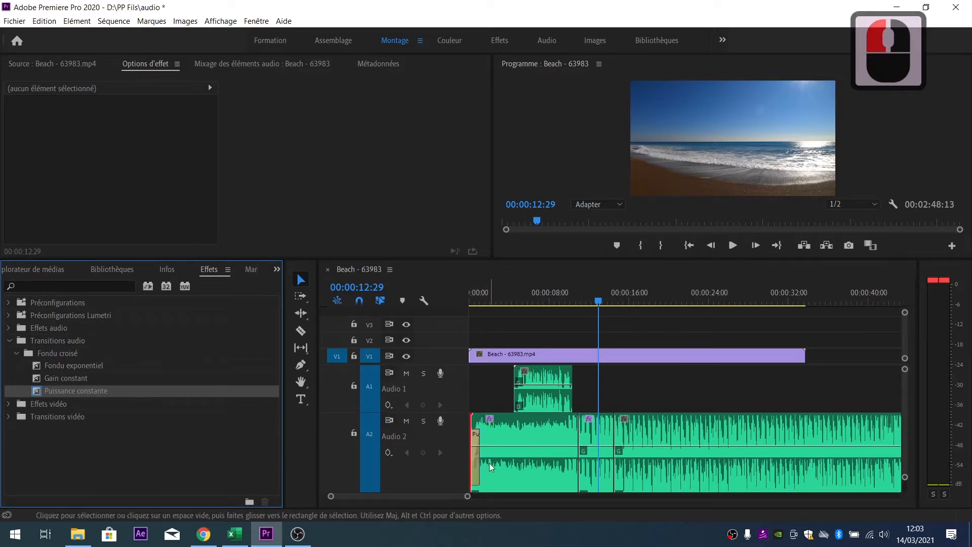
pyautogui.moveTo(481, 300); pyautogui.dragTo(427, 302)
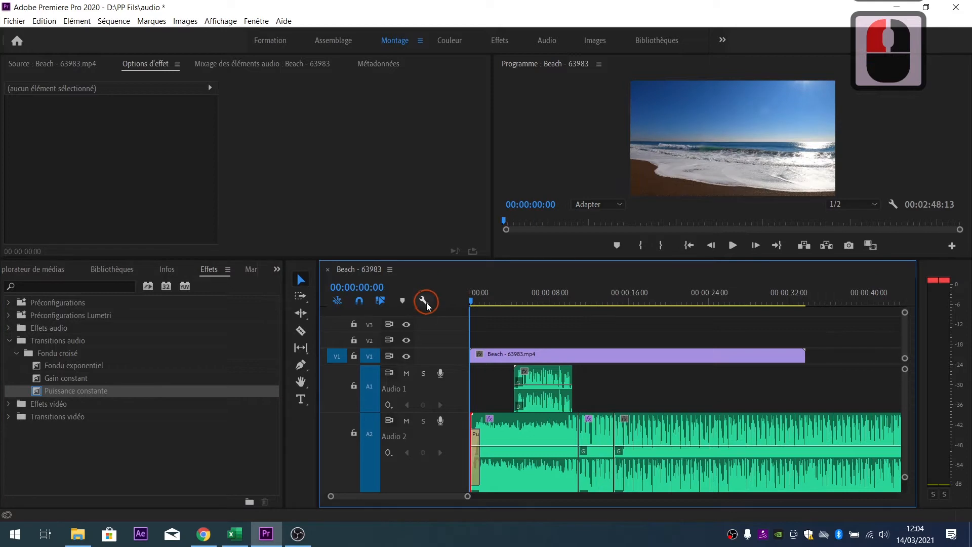
pyautogui.press('space')
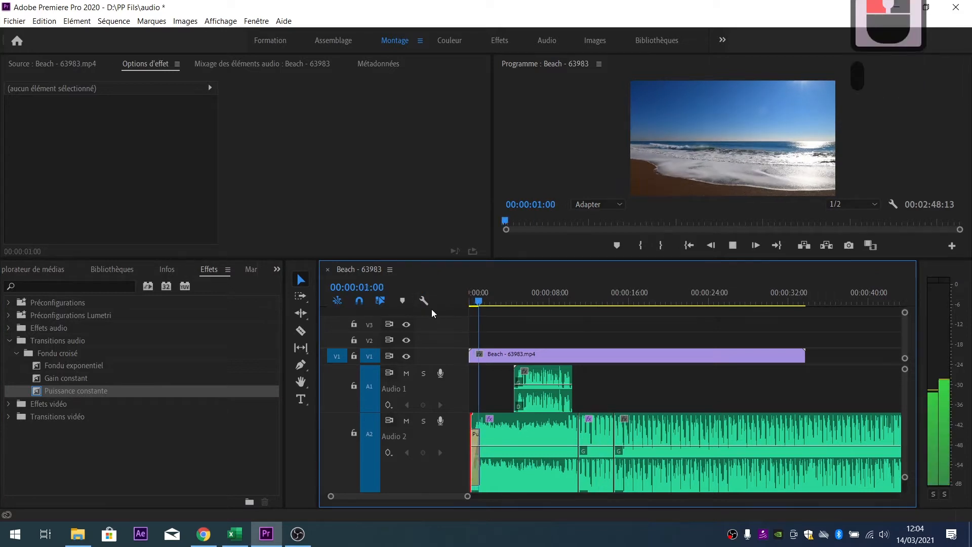
pyautogui.moveTo(488, 295)
pyautogui.mouseDown()
pyautogui.moveTo(438, 307)
pyautogui.moveTo(484, 302)
pyautogui.mouseUp()
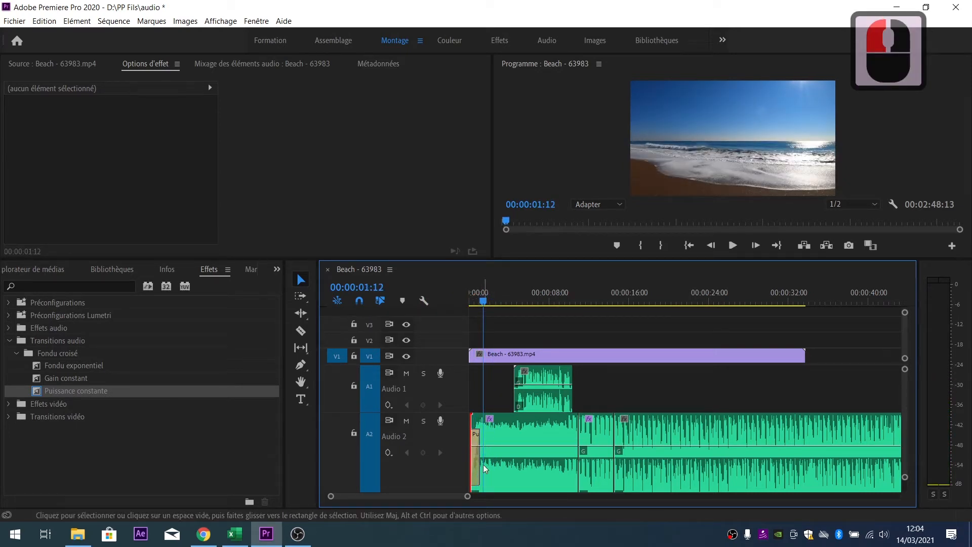
pyautogui.keyDown('alt'); pyautogui.scroll(3, 477, 465); pyautogui.keyUp('alt')
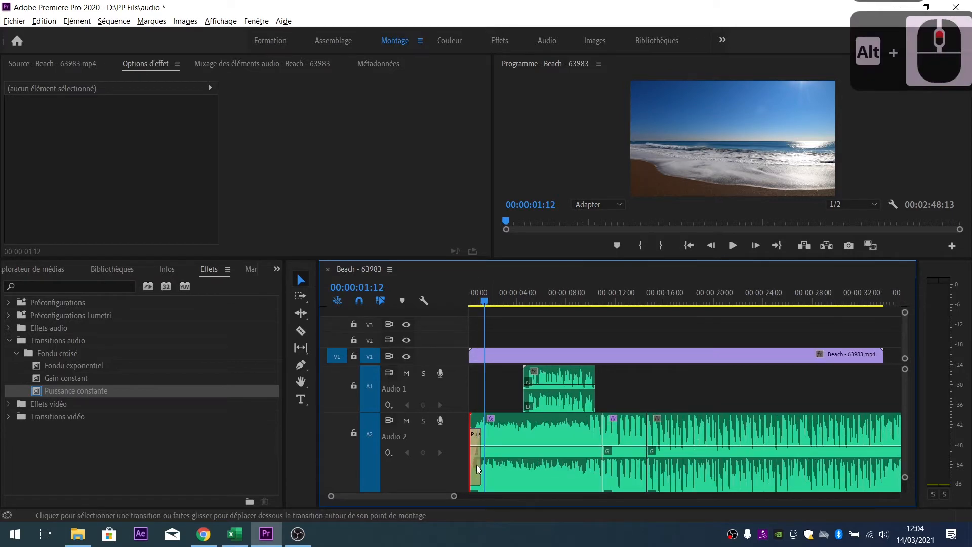
pyautogui.keyDown('alt'); pyautogui.scroll(1, 477, 464); pyautogui.keyUp('alt')
pyautogui.scroll(3, 507, 450)
pyautogui.moveTo(500, 302); pyautogui.dragTo(433, 306)
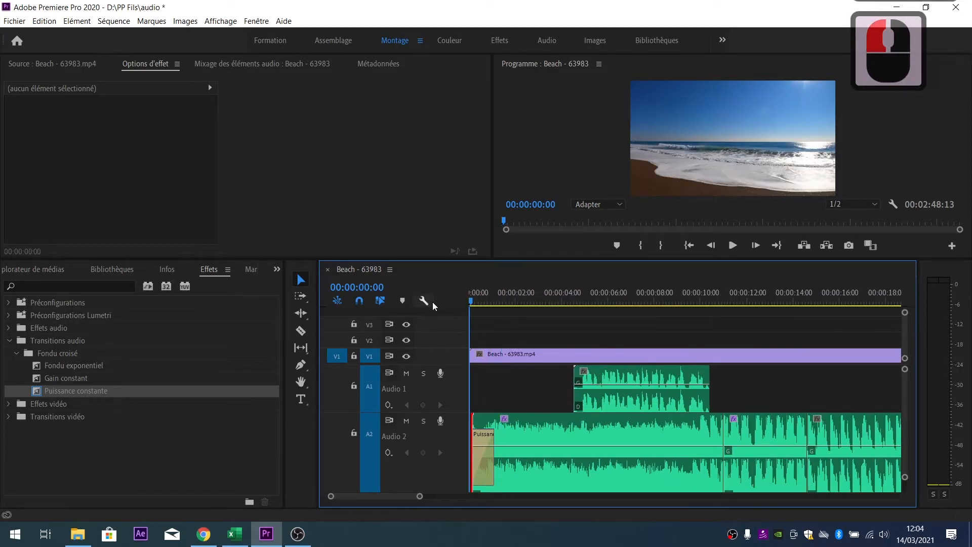
pyautogui.press('space')
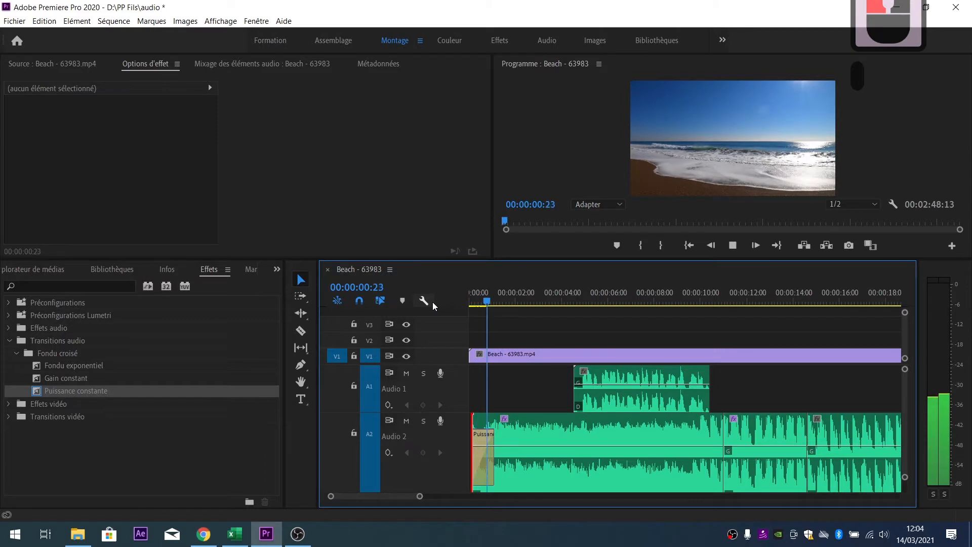
pyautogui.click(488, 300)
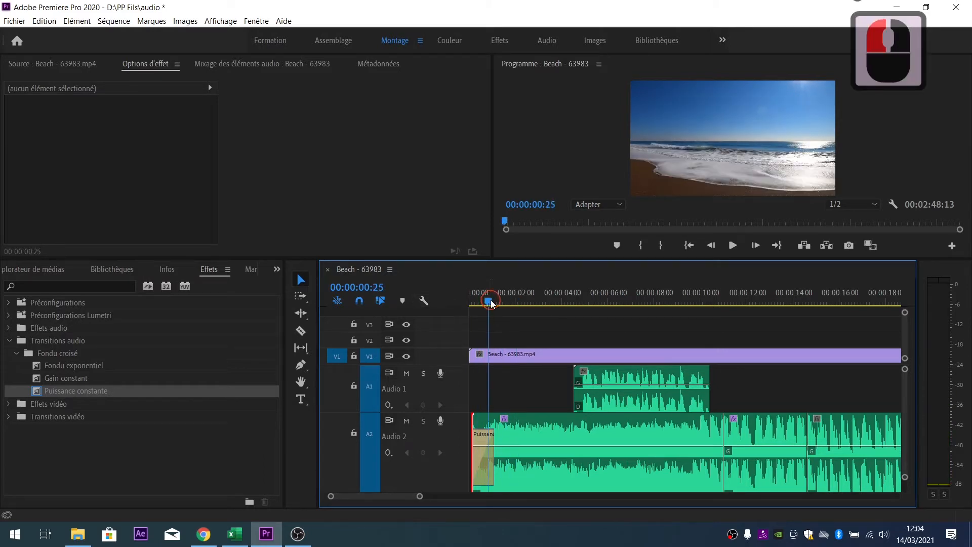
pyautogui.click(481, 461)
pyautogui.press('Delete')
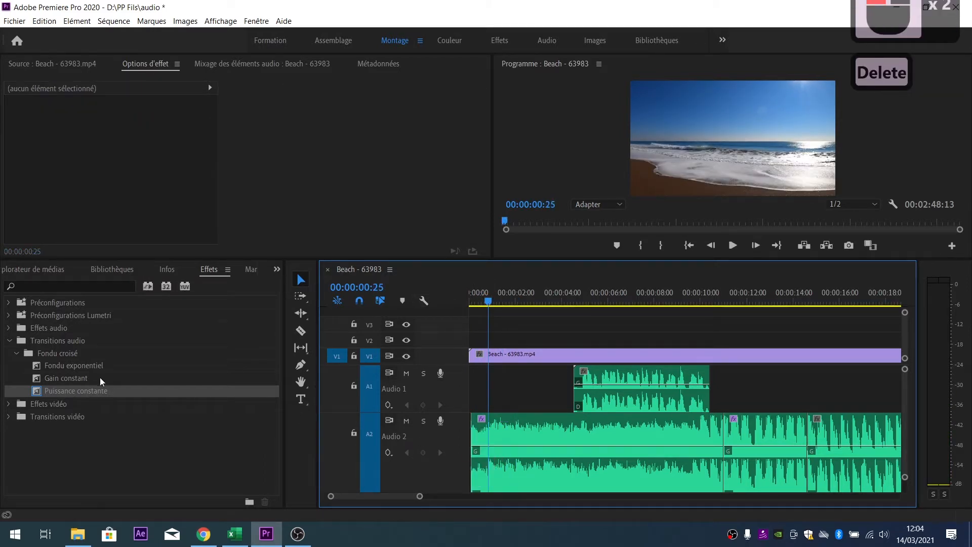
# - Place a Gain constant crossfade at the Audio 2 clip start and preview the opening twice
pyautogui.moveTo(62, 378); pyautogui.dragTo(483, 446)
pyautogui.moveTo(484, 299); pyautogui.dragTo(430, 297)
pyautogui.press('space')
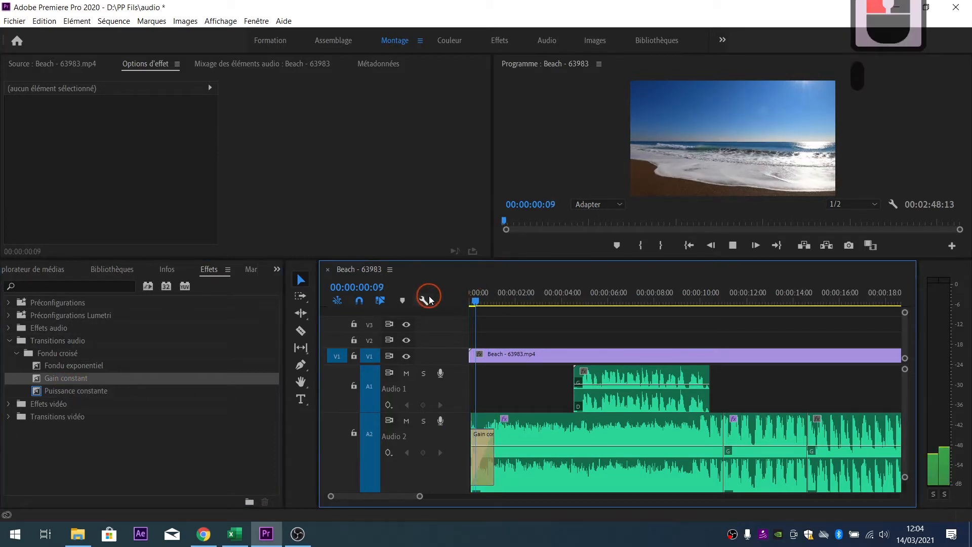
pyautogui.click(437, 301)
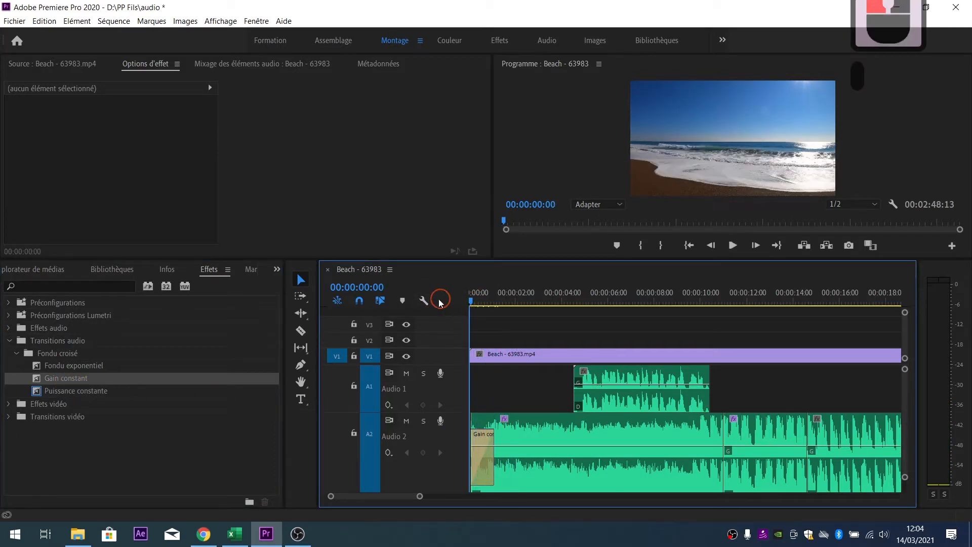
pyautogui.press('space')
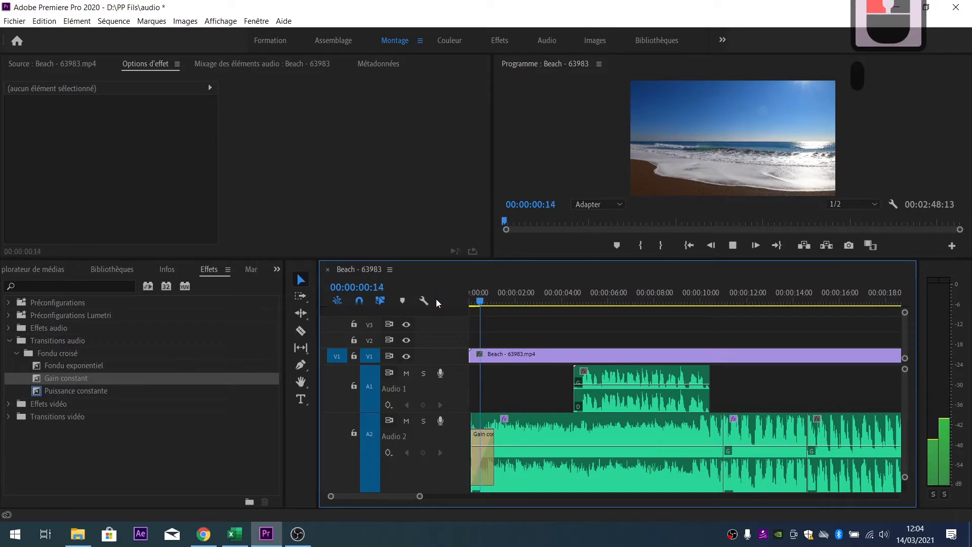
pyautogui.click(489, 303)
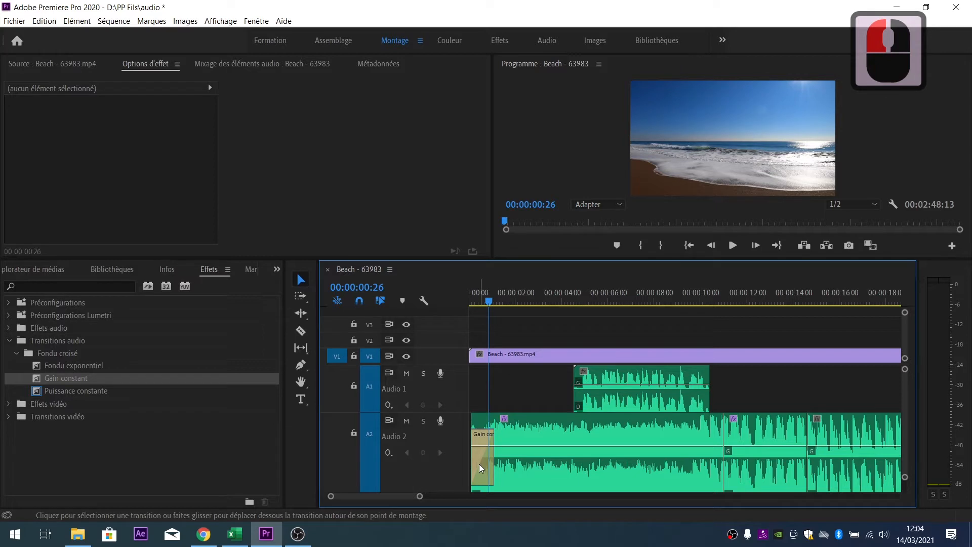
# - Select the Gain constant transition on Audio 2 and delete it
pyautogui.moveTo(479, 464)
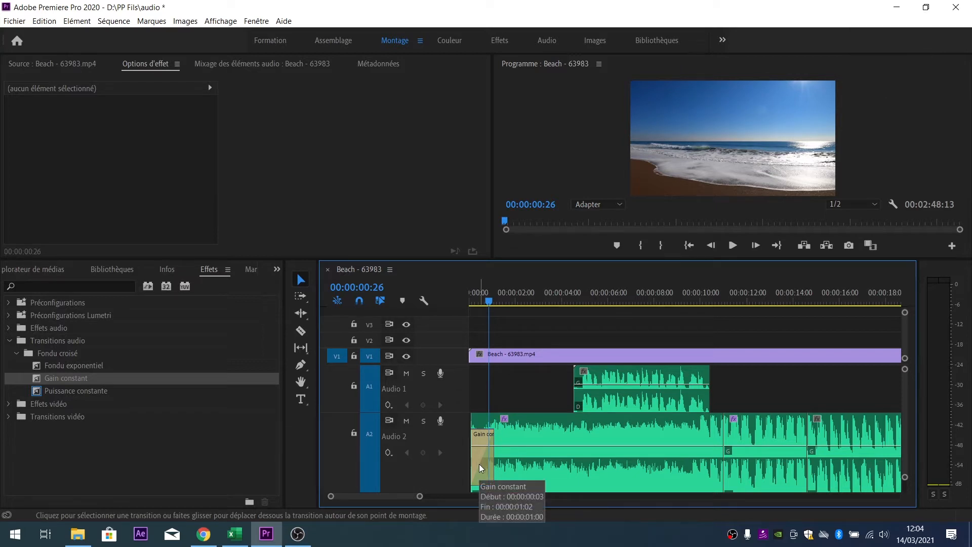
pyautogui.click(485, 463)
pyautogui.press('Delete')
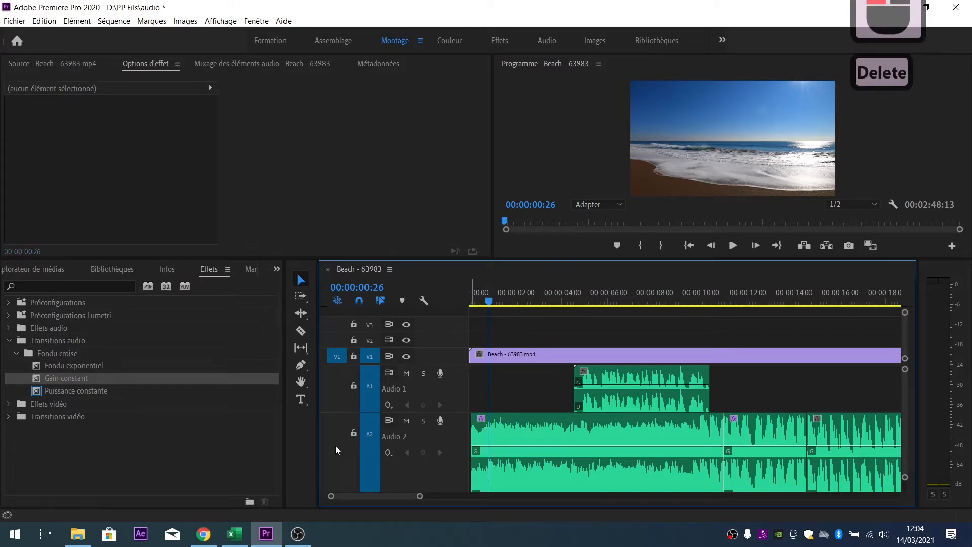
# - Drop Fondu exponentiel on the Audio 2 clip start and replay the opening to one second
pyautogui.moveTo(49, 366); pyautogui.dragTo(484, 441)
pyautogui.click(434, 295)
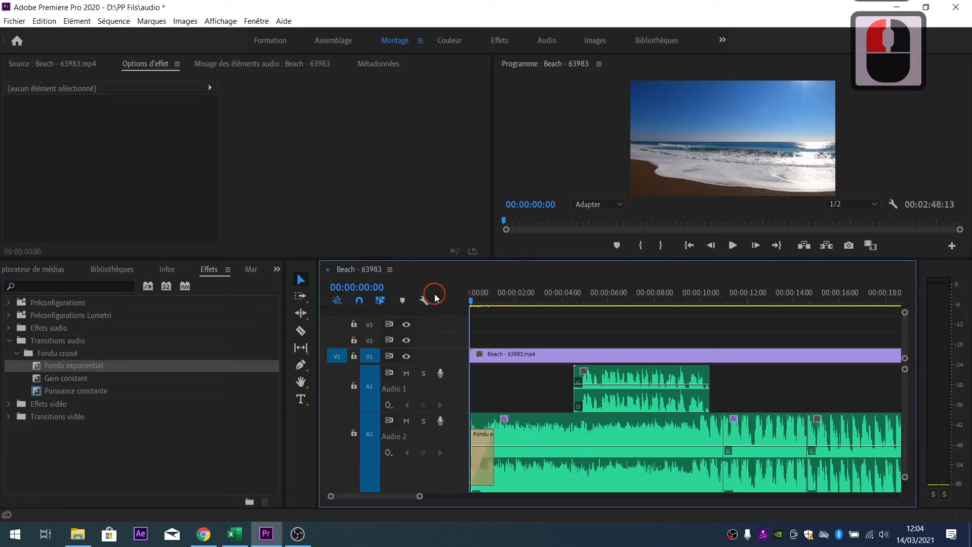
pyautogui.press('space')
pyautogui.moveTo(495, 299); pyautogui.dragTo(444, 305)
pyautogui.press('space')
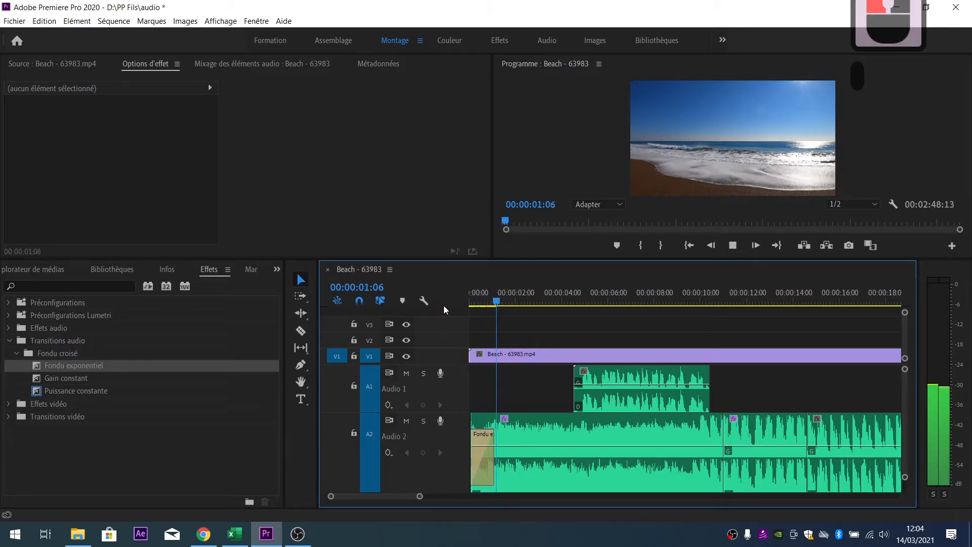
pyautogui.click(492, 301)
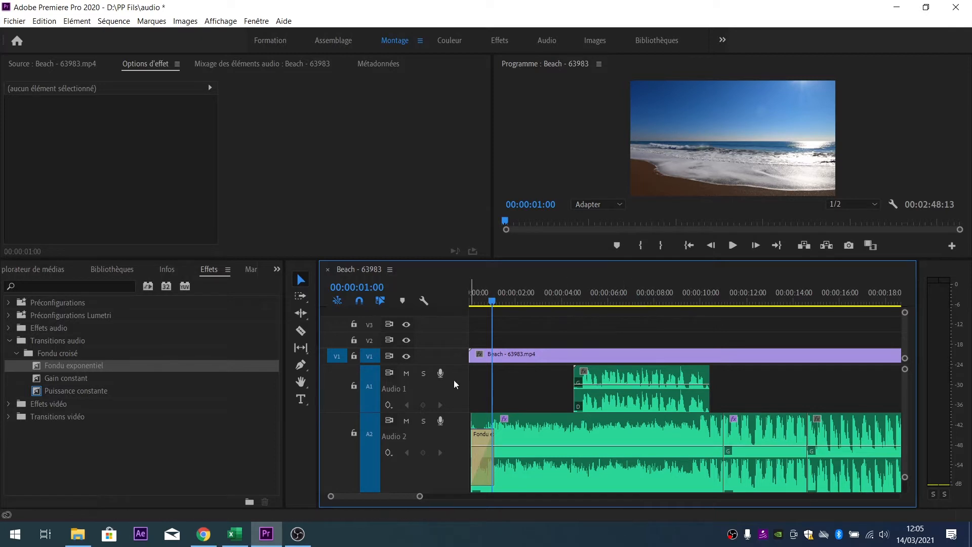
# - Delete the Fondu exponentiel transition at the start of the Audio 2 clip
pyautogui.moveTo(151, 405); pyautogui.dragTo(104, 397)
pyautogui.doubleClick(478, 459)
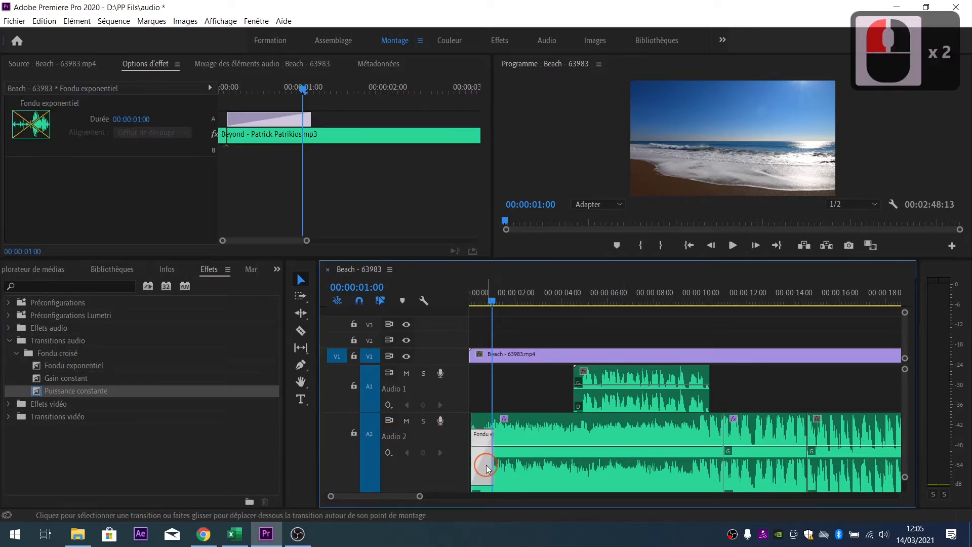
pyautogui.press('Delete')
# - Place Puissance constante at the Audio 2 start and play the opening from the beginning
pyautogui.moveTo(77, 390); pyautogui.dragTo(481, 438)
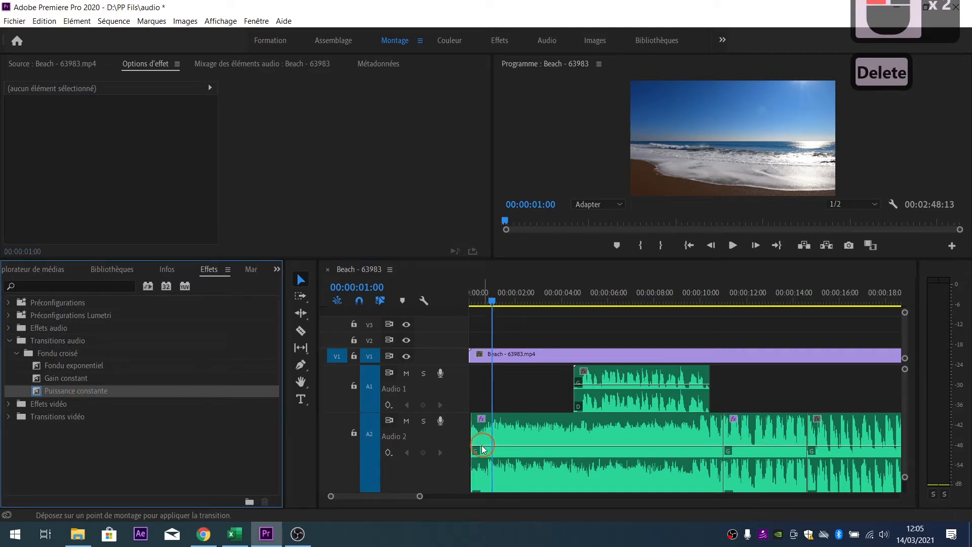
pyautogui.click(435, 299)
pyautogui.press('Home')
pyautogui.press('space')
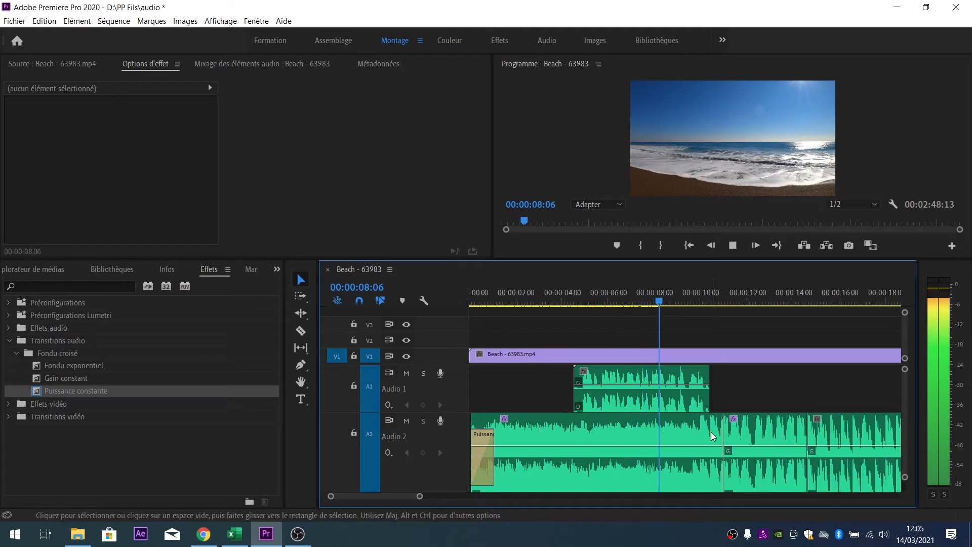
pyautogui.scroll(-1, 712, 433)
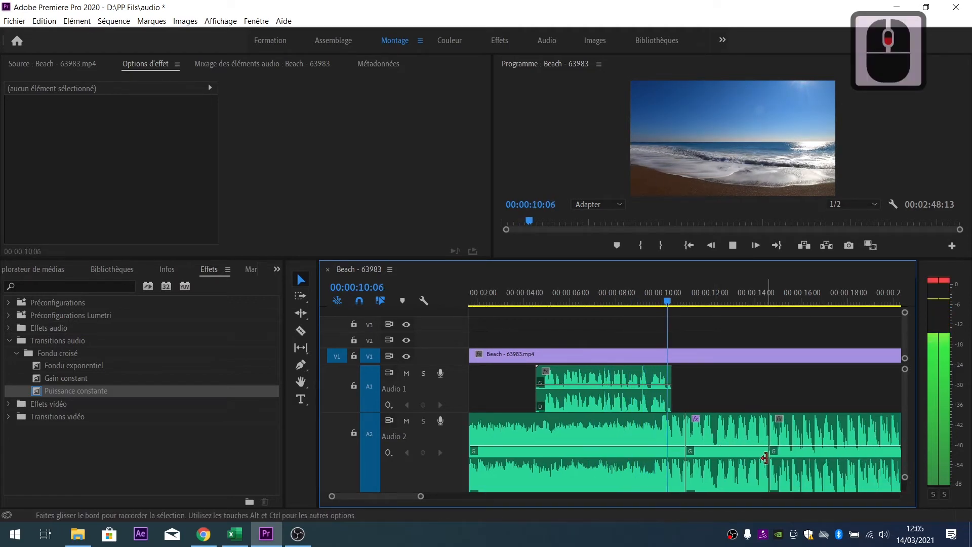
# - Drop Fondu exponentiel onto the Audio 2 edit point just after 10 seconds
pyautogui.click(676, 302)
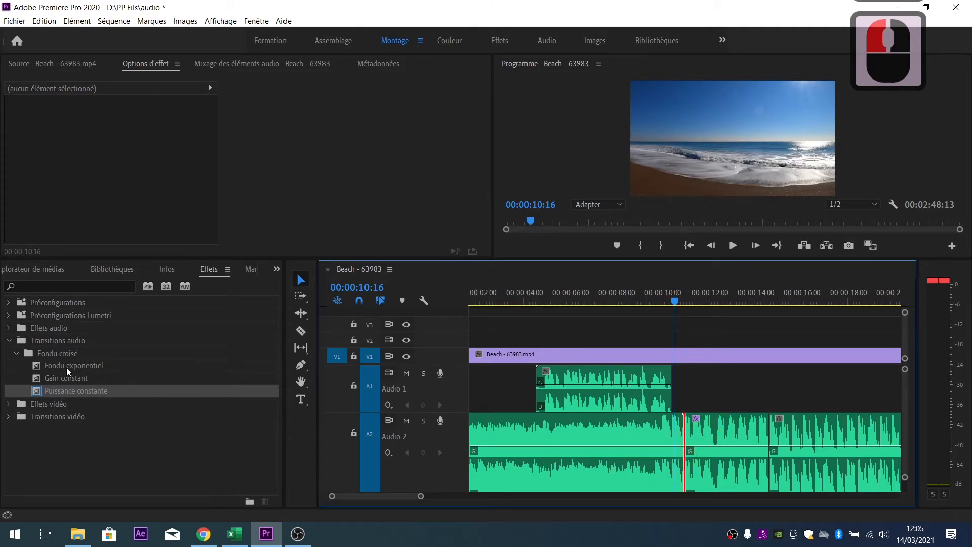
pyautogui.moveTo(66, 368); pyautogui.dragTo(426, 410)
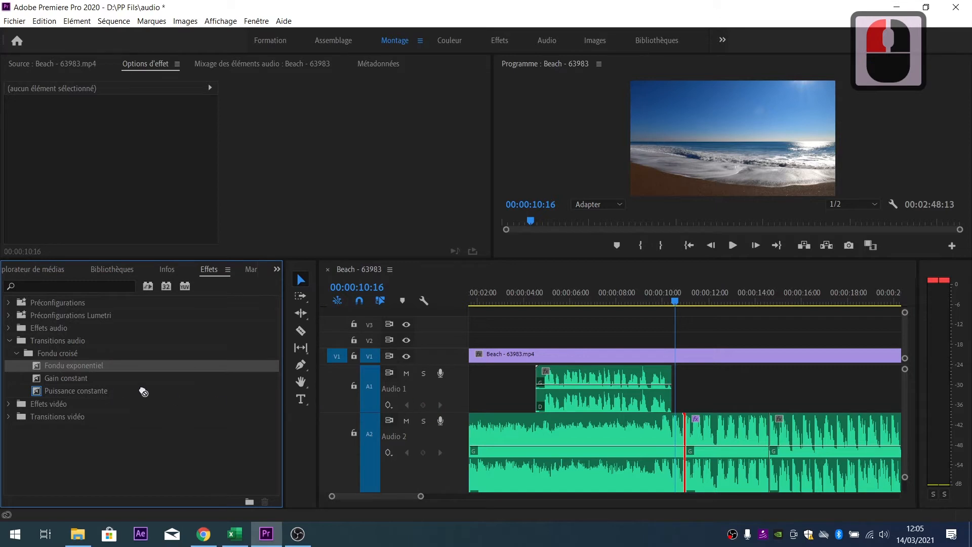
pyautogui.moveTo(673, 442); pyautogui.dragTo(678, 441)
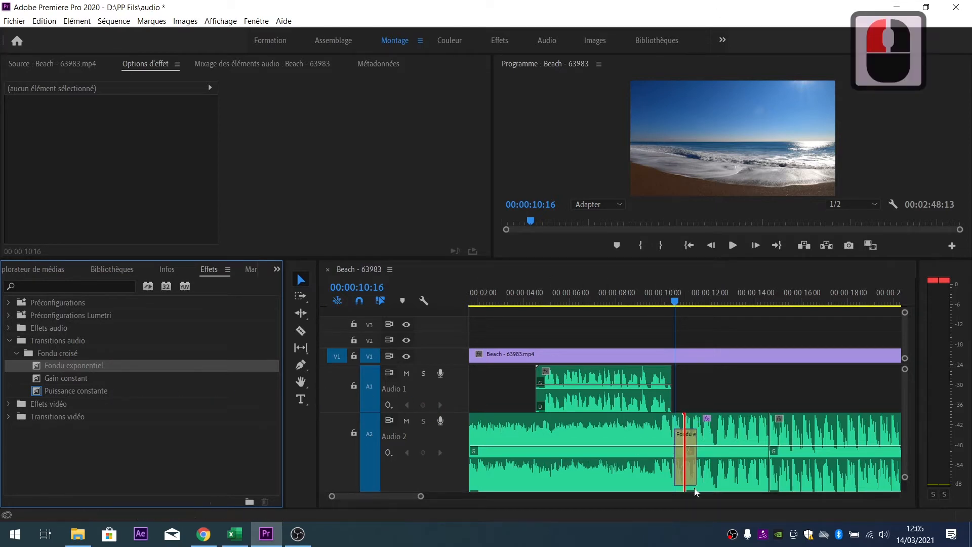
# - Play across the new crossfade several times, stopping at 00:00:10:02
pyautogui.click(647, 302)
pyautogui.press('space')
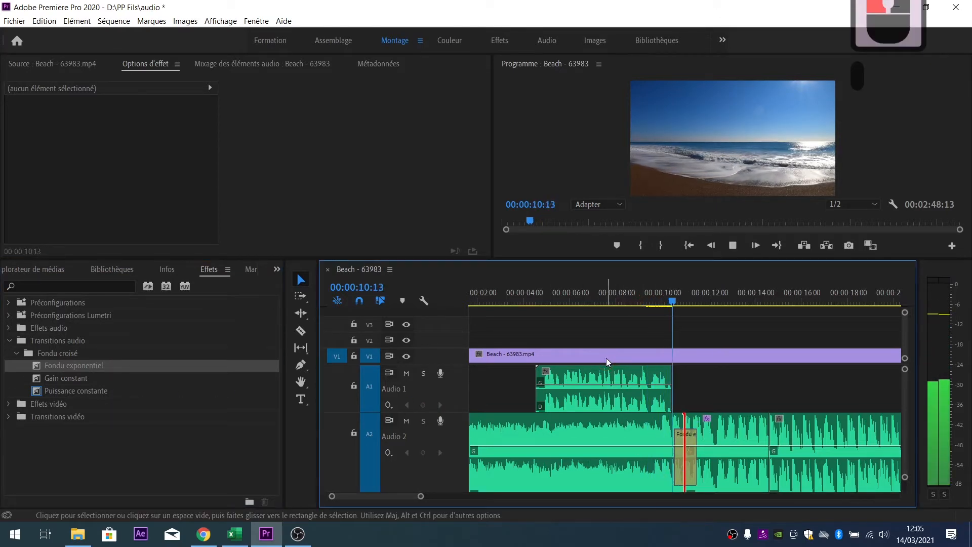
pyautogui.click(671, 299)
pyautogui.press('space')
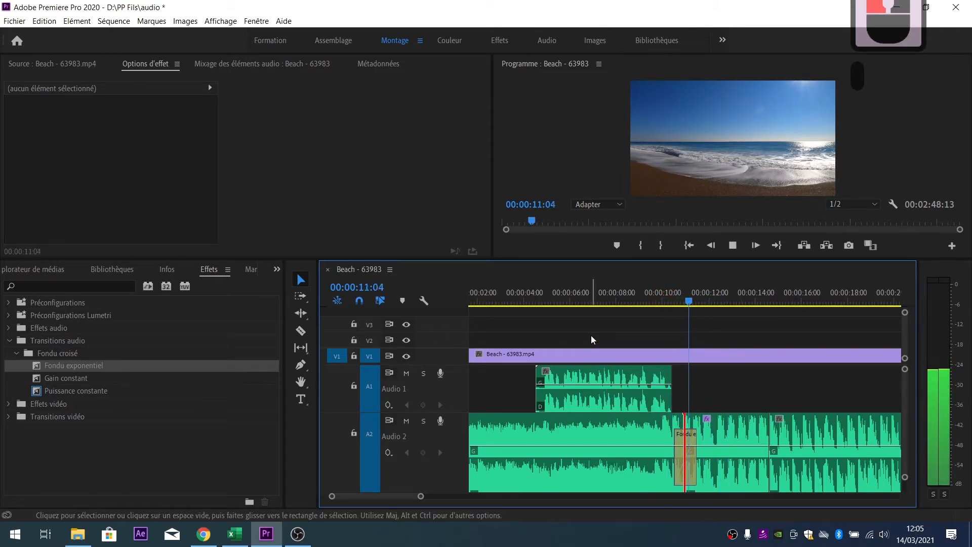
pyautogui.click(644, 299)
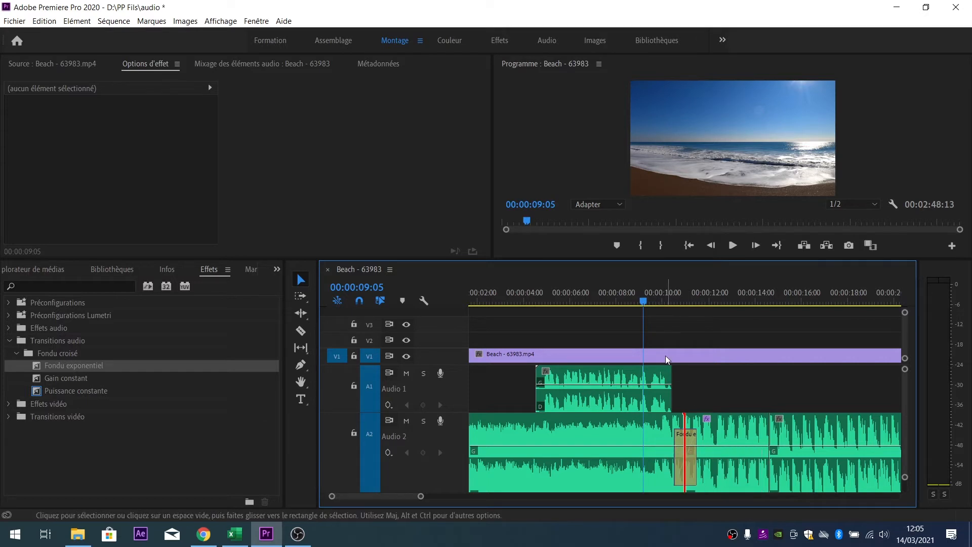
pyautogui.click(666, 299)
pyautogui.press('space')
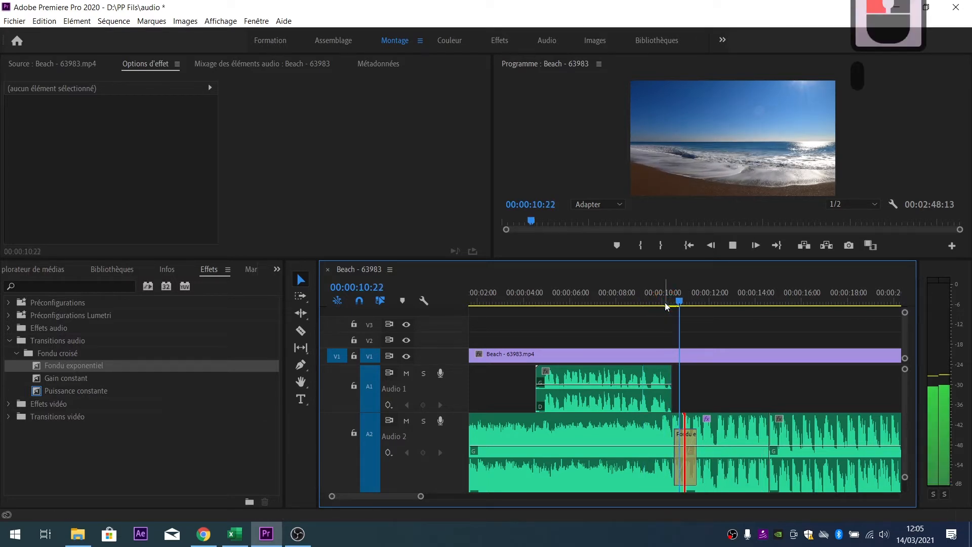
pyautogui.click(664, 303)
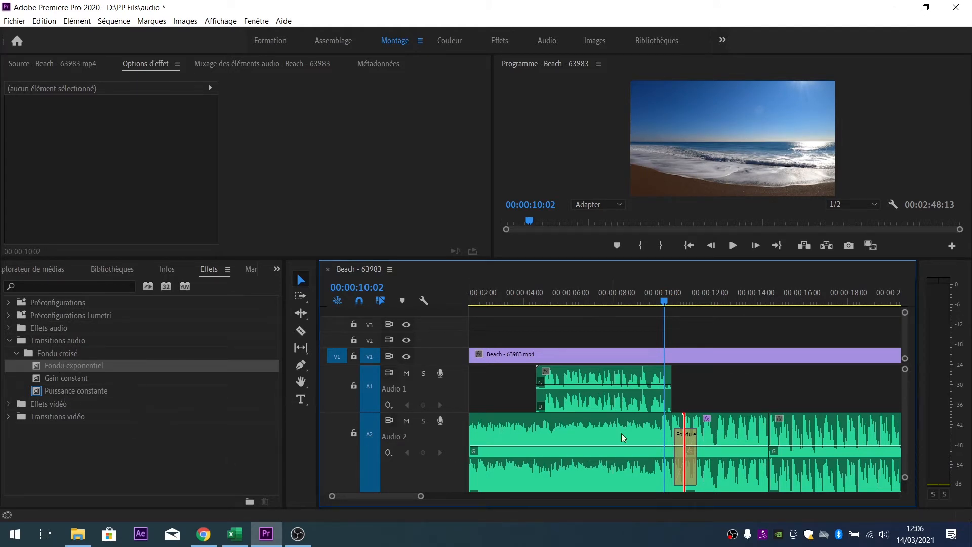
# - Try Début de découpe, then set the exponential fade's Alignement back to Centre de découpe and preview
pyautogui.click(685, 465)
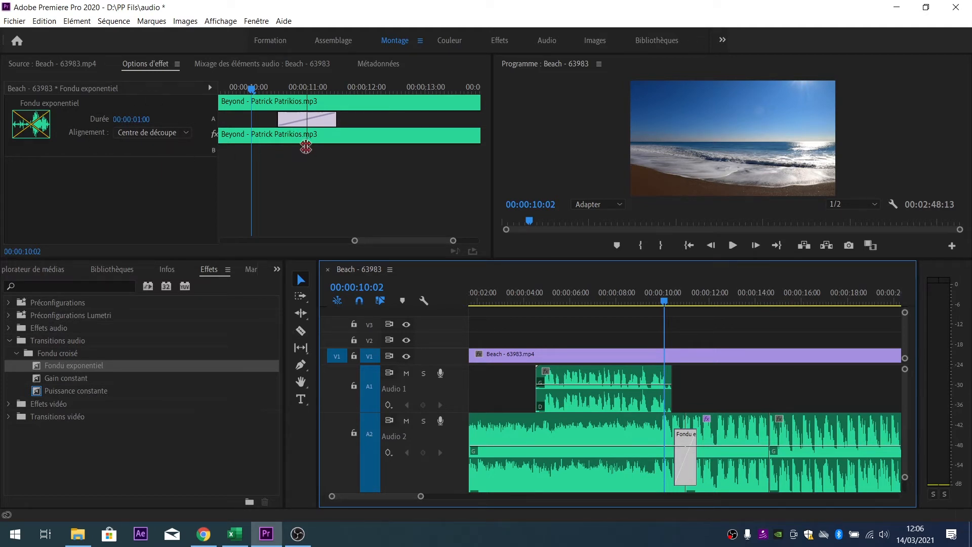
pyautogui.moveTo(306, 147); pyautogui.dragTo(387, 148)
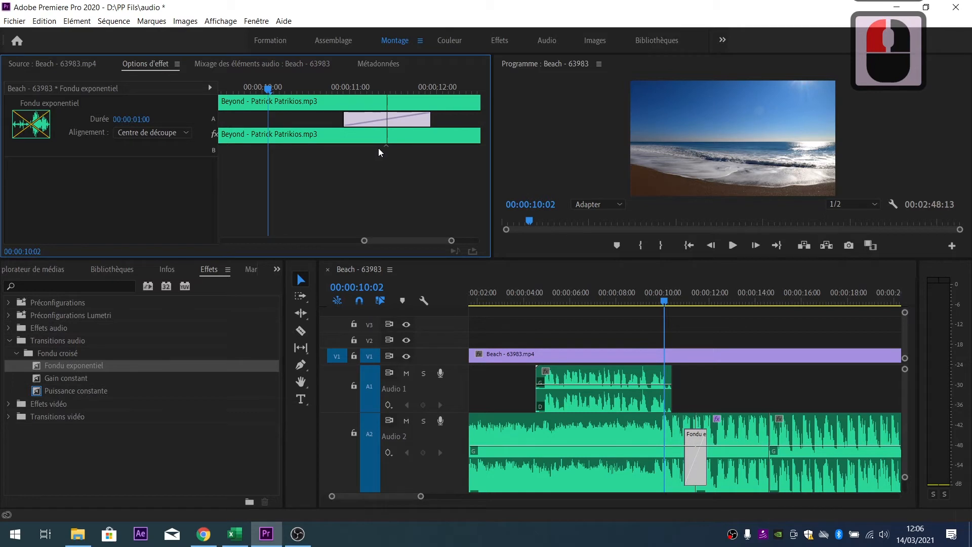
pyautogui.click(177, 133)
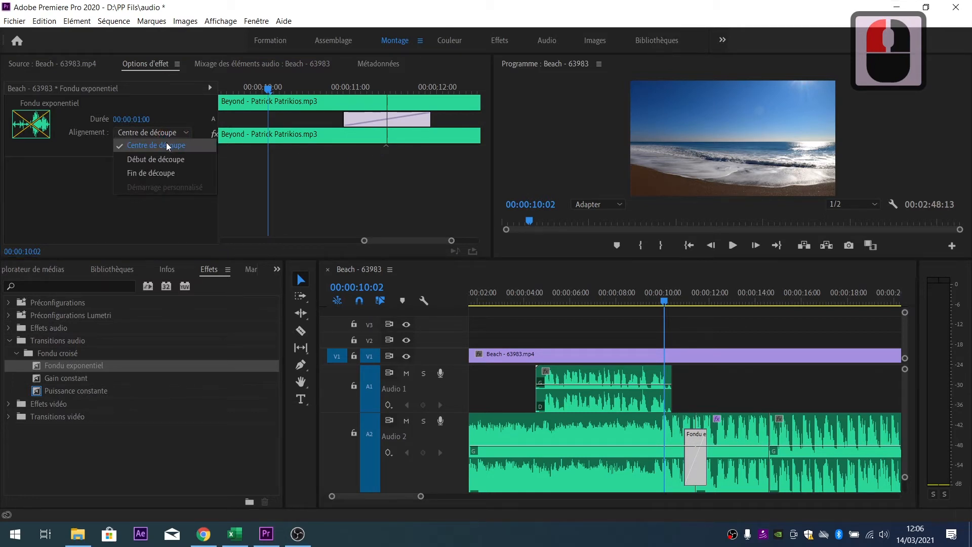
pyautogui.click(165, 147)
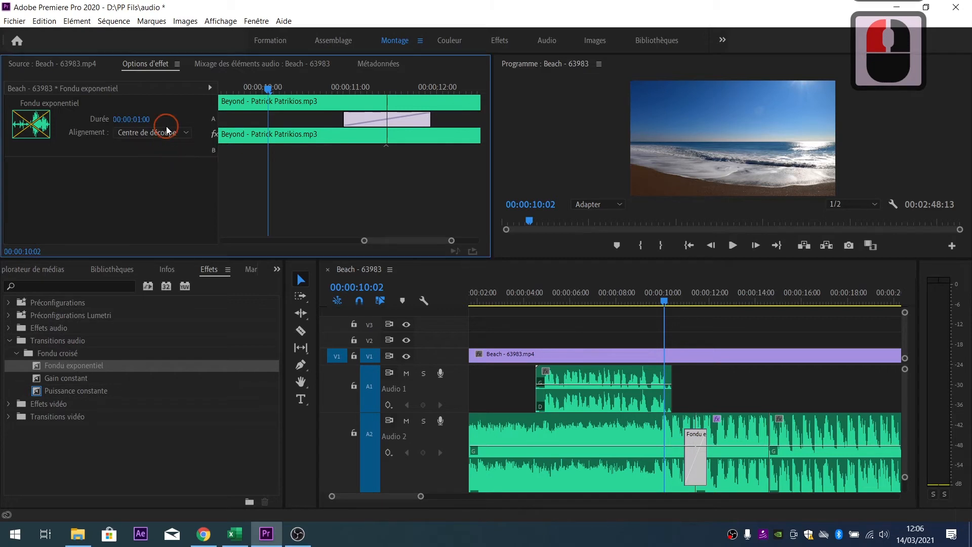
pyautogui.click(166, 128)
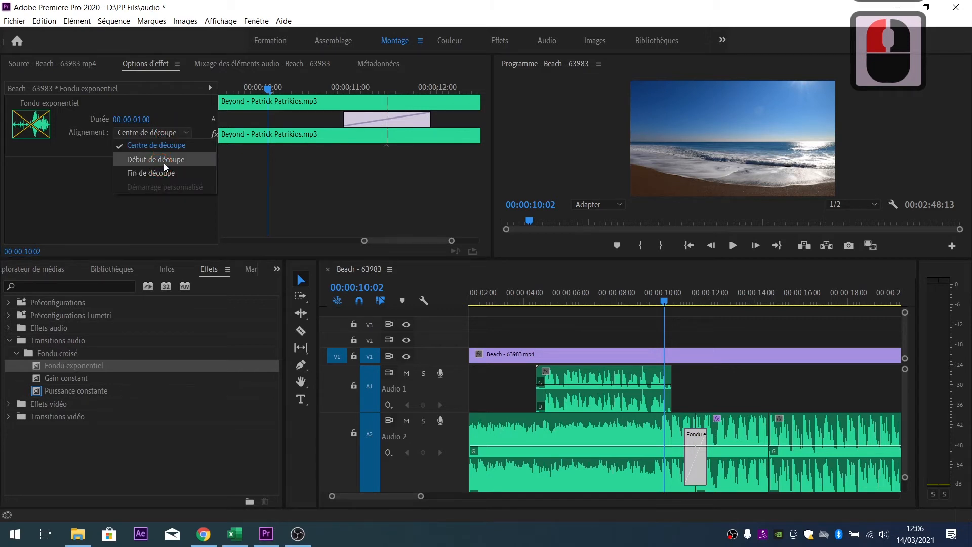
pyautogui.click(165, 160)
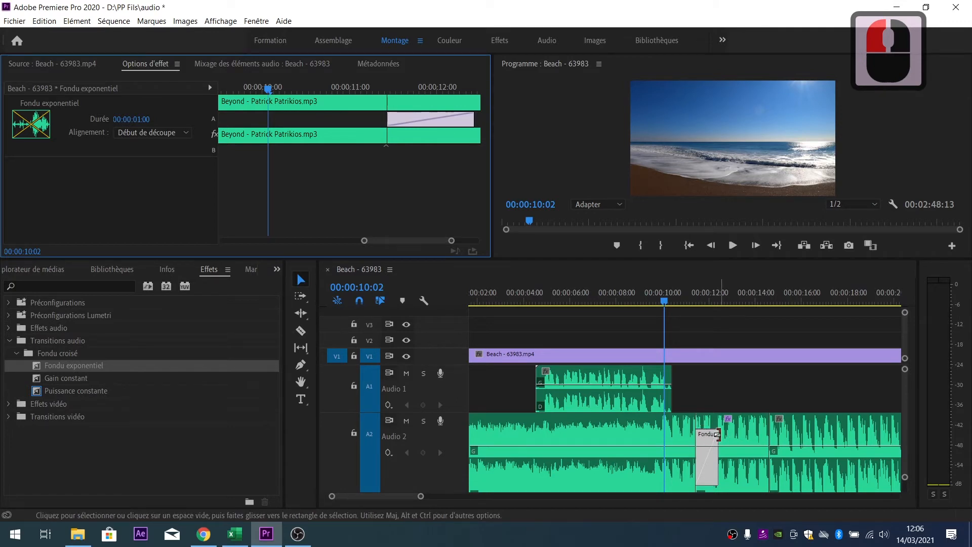
pyautogui.click(166, 133)
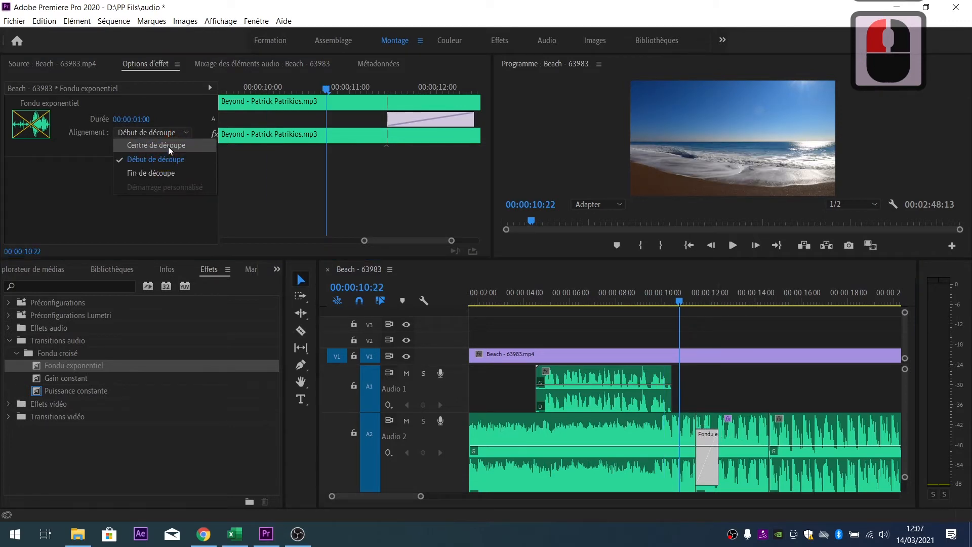
pyautogui.click(169, 147)
pyautogui.press('space')
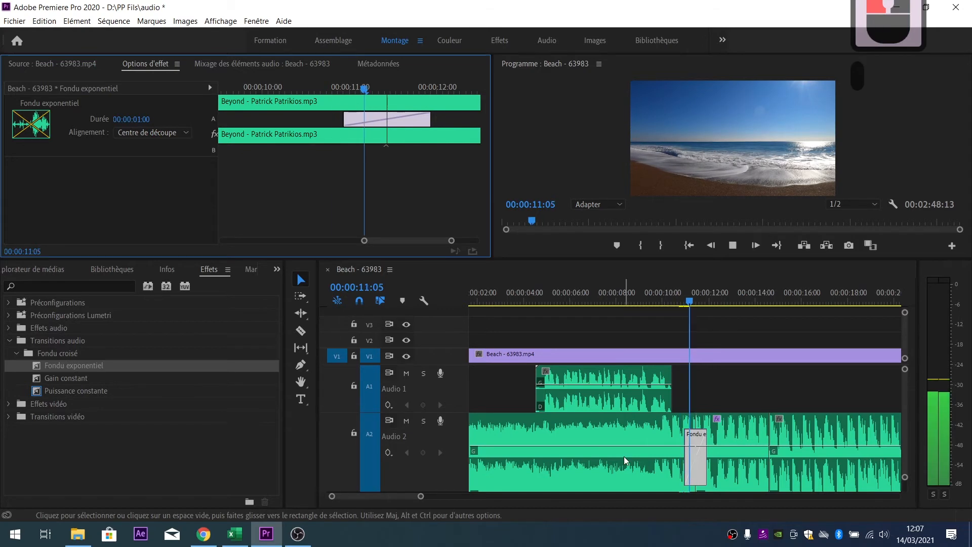
# - Drop a Gain constant crossfade on the Audio 2 cut near 14 seconds, preview it, and select it
pyautogui.scroll(-4, 566, 423)
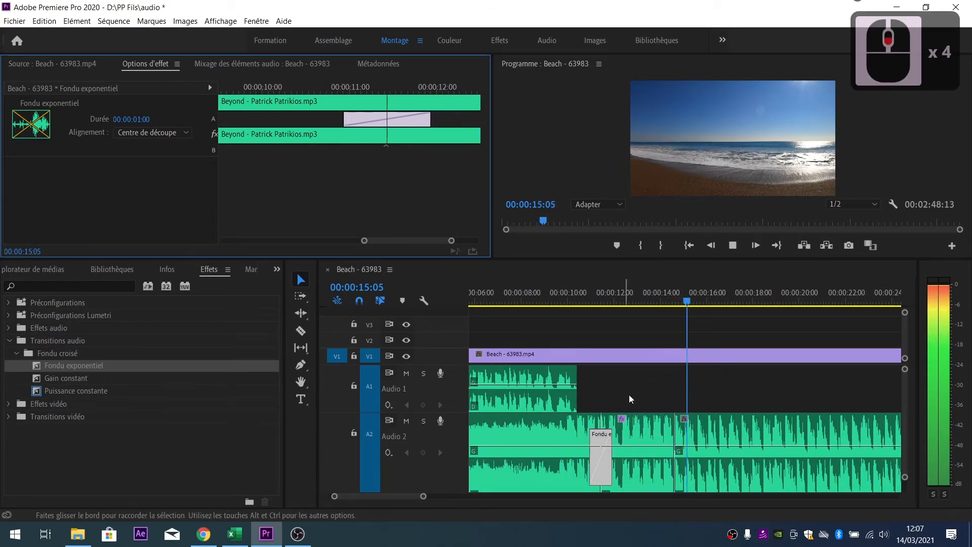
pyautogui.click(666, 301)
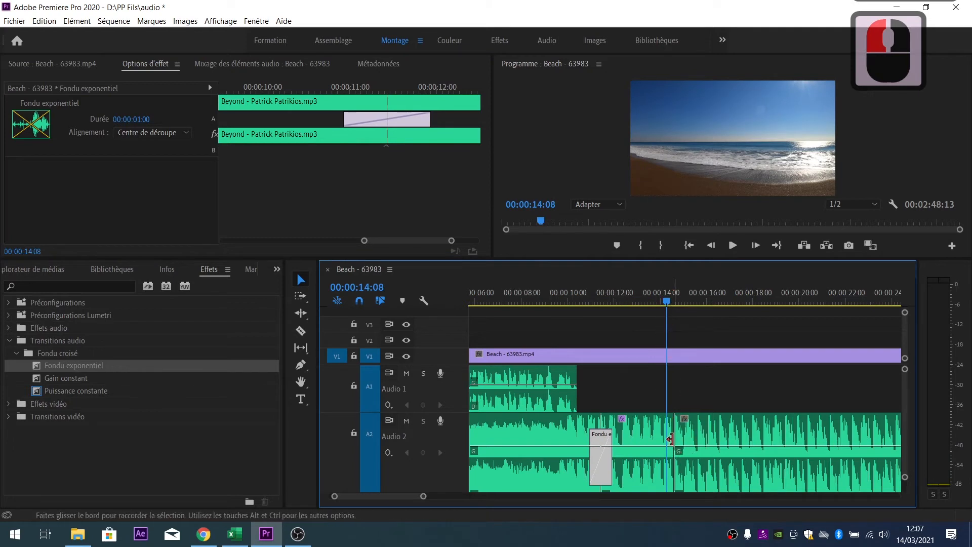
pyautogui.click(676, 434)
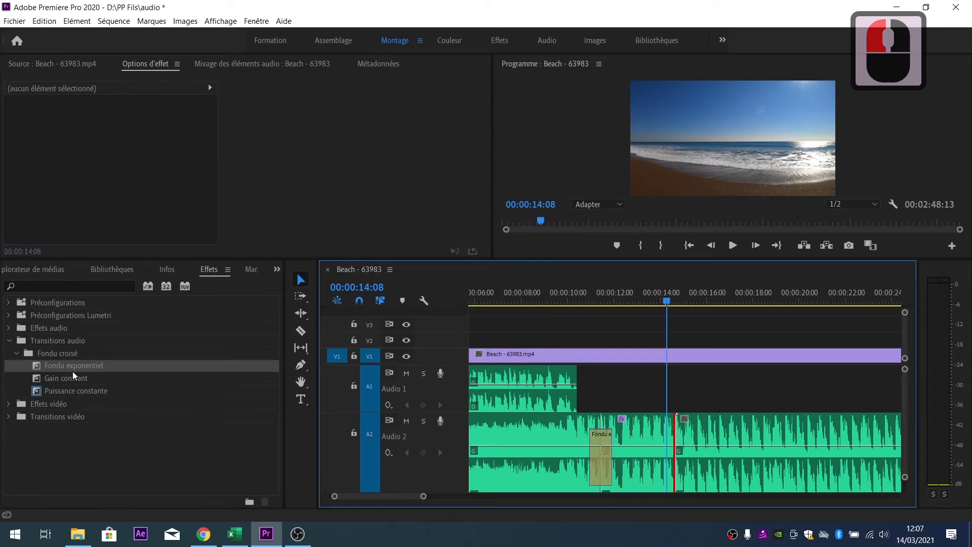
pyautogui.moveTo(66, 381); pyautogui.dragTo(674, 441)
pyautogui.click(639, 302)
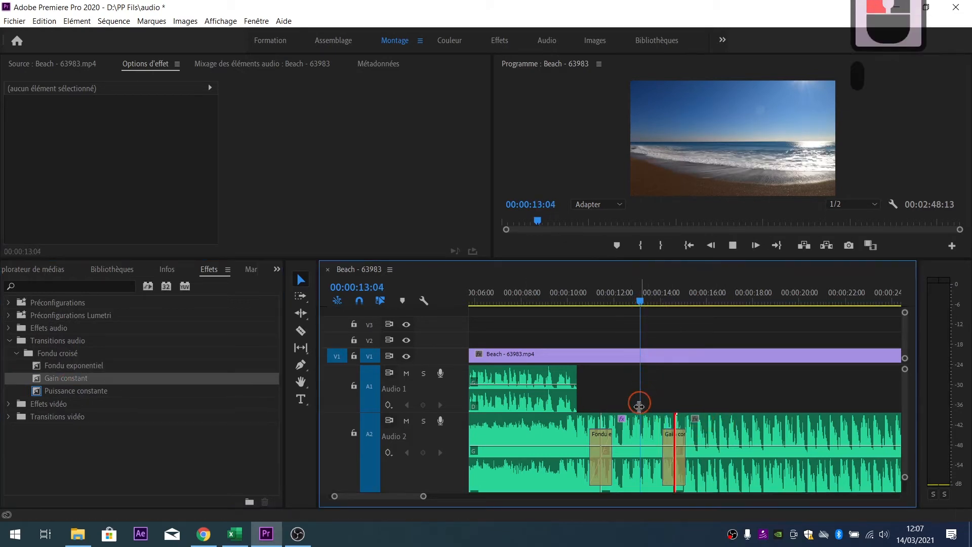
pyautogui.press('space')
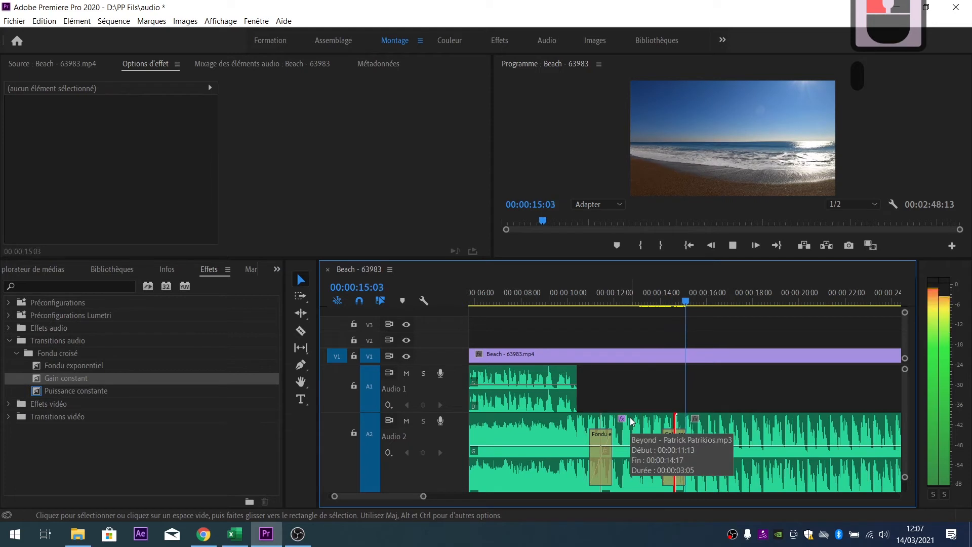
pyautogui.press('space')
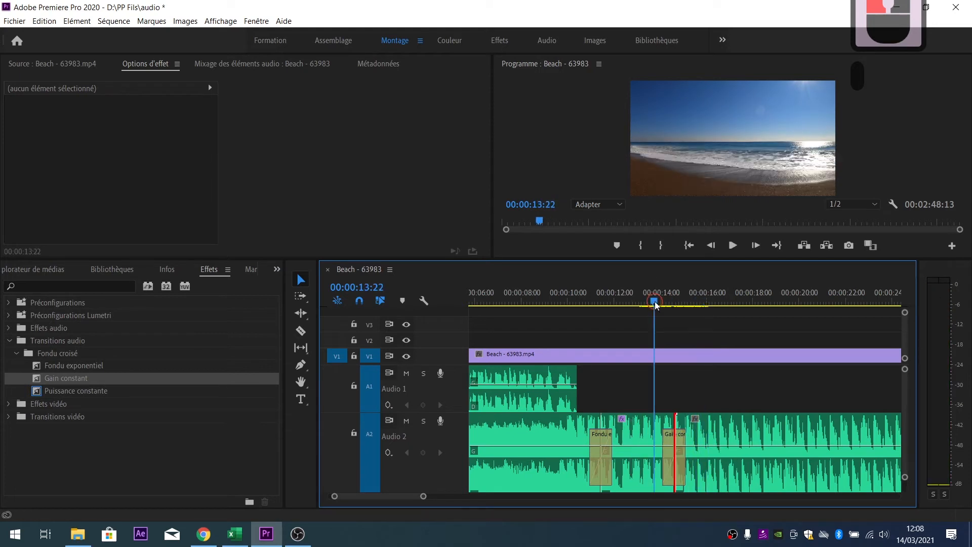
pyautogui.click(668, 461)
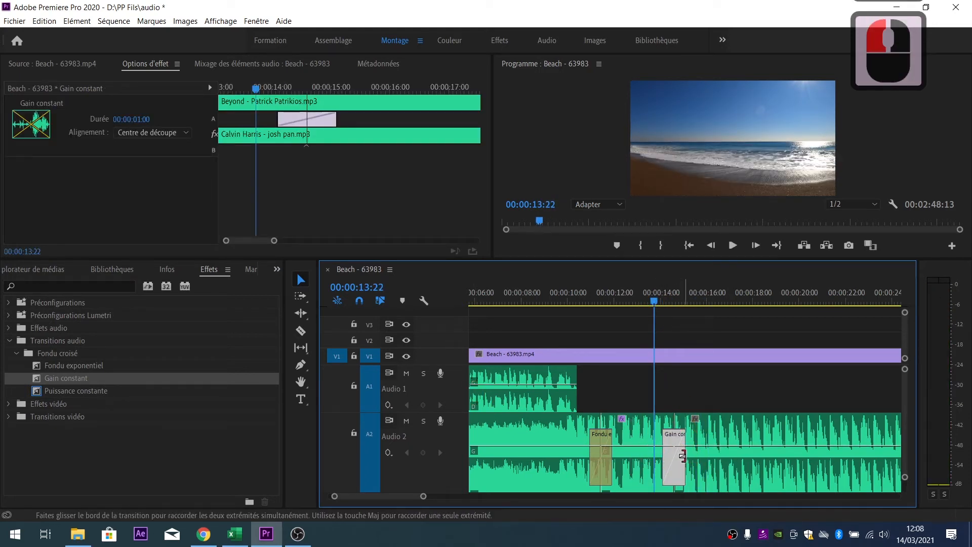
# - Lengthen the Gain constant crossfade to the right and preview both crossfades, stopping at 13:26
pyautogui.moveTo(684, 456); pyautogui.dragTo(715, 459)
pyautogui.click(597, 302)
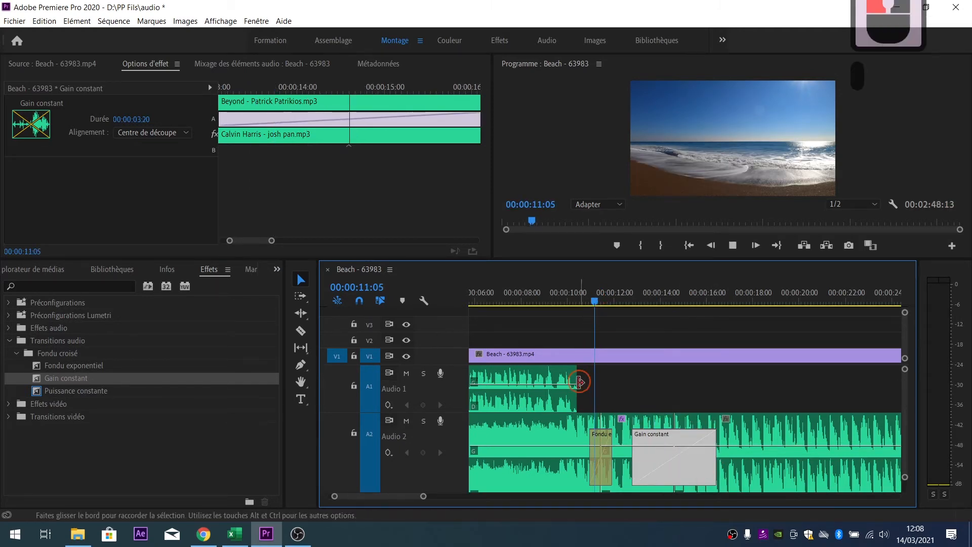
pyautogui.press('space')
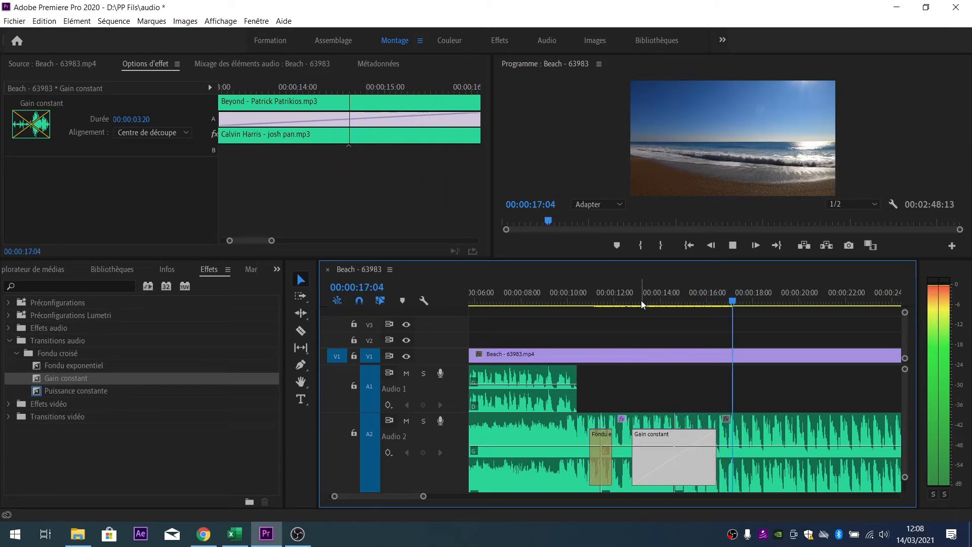
pyautogui.click(591, 302)
pyautogui.press('space')
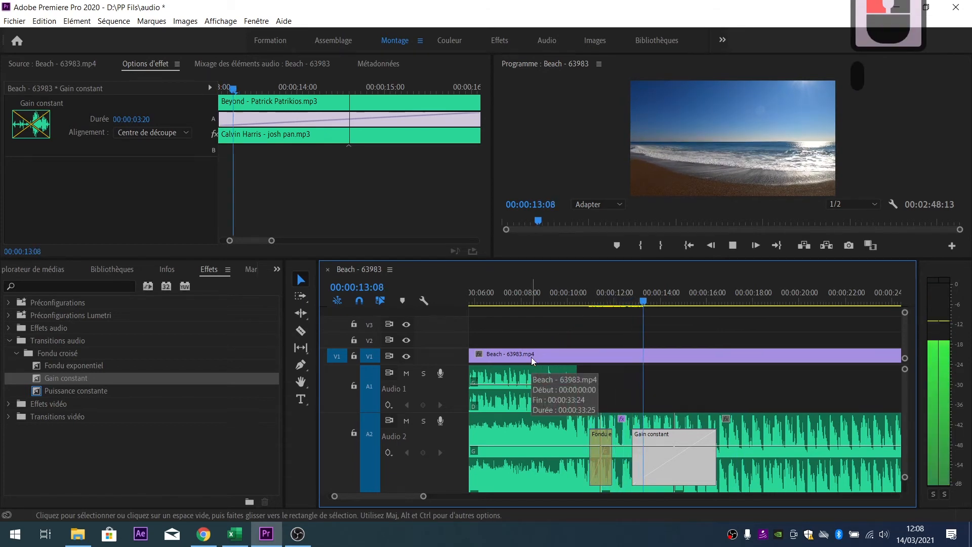
pyautogui.click(658, 300)
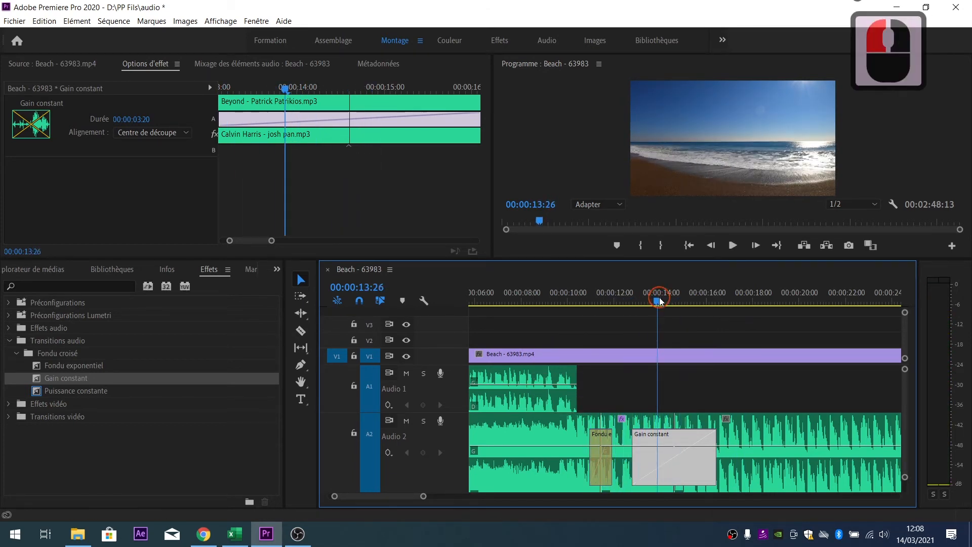
# - Swap the Gain constant crossfade for Fondu exponentiel on the second cut and play it
pyautogui.doubleClick(704, 466)
pyautogui.press('Delete')
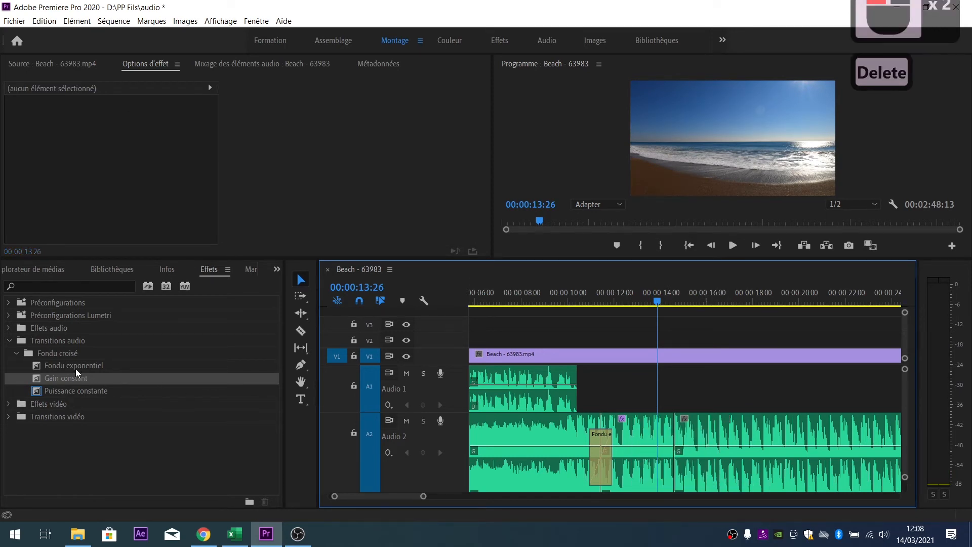
pyautogui.moveTo(75, 369); pyautogui.dragTo(673, 445)
pyautogui.click(634, 332)
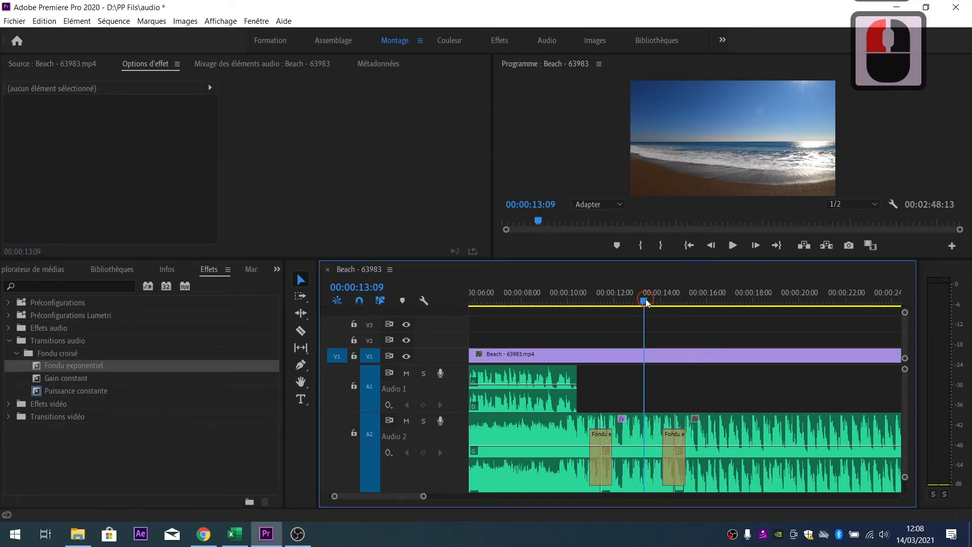
pyautogui.press('space')
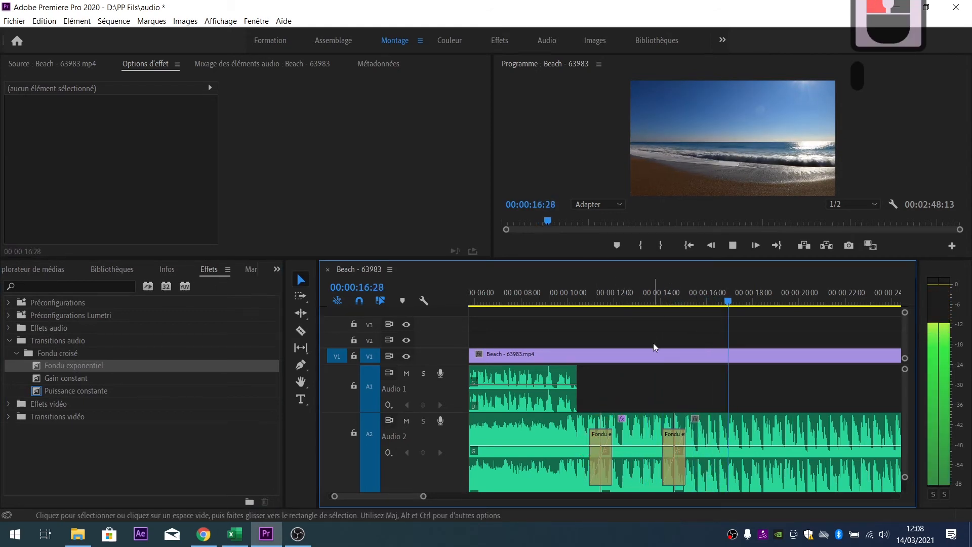
# - Split the Audio 2 music near 23 seconds with the Razor tool and delete the leftover tail
pyautogui.click(662, 302)
pyautogui.keyDown('alt'); pyautogui.scroll(-2, 573, 386); pyautogui.keyUp('alt')
pyautogui.keyDown('alt'); pyautogui.scroll(-3, 570, 383); pyautogui.keyUp('alt')
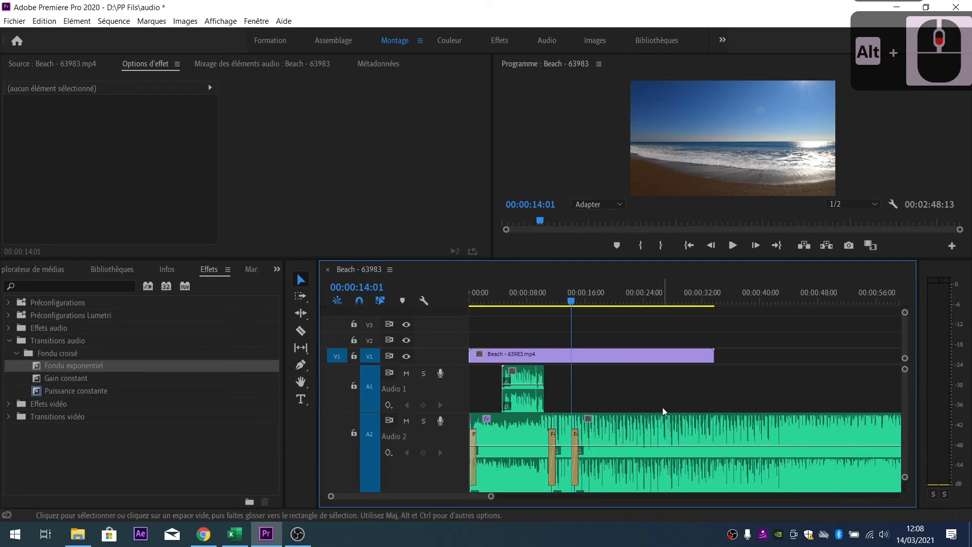
pyautogui.click(301, 332)
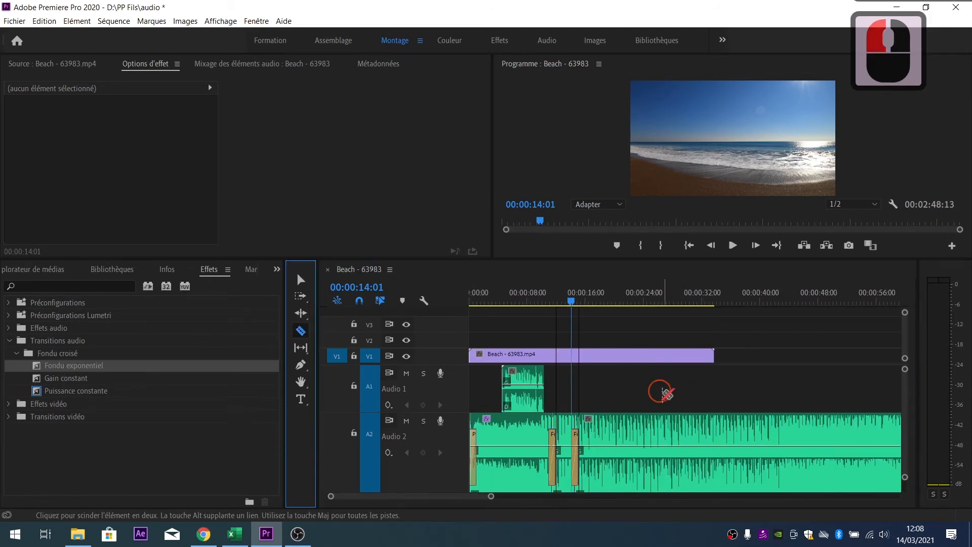
pyautogui.click(636, 431)
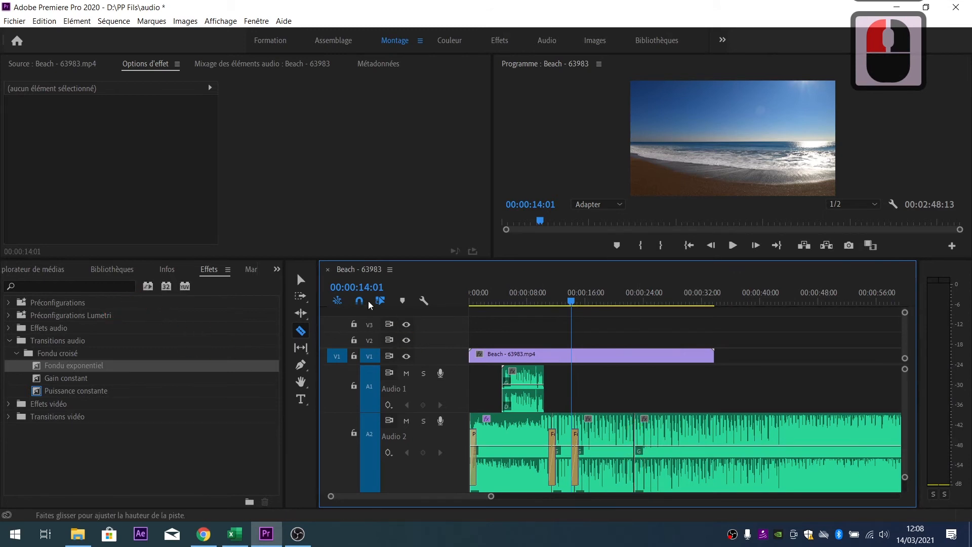
pyautogui.click(307, 284)
pyautogui.click(713, 437)
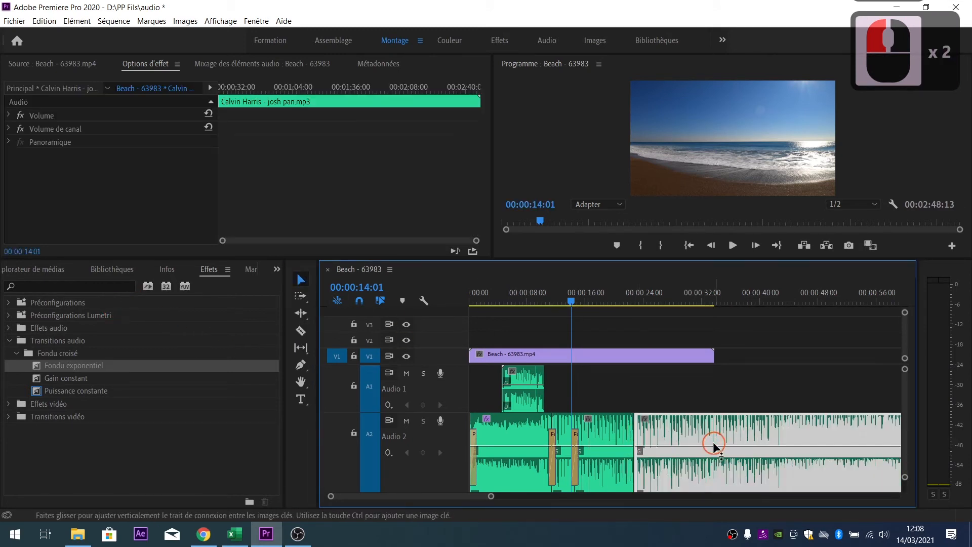
pyautogui.press('Delete')
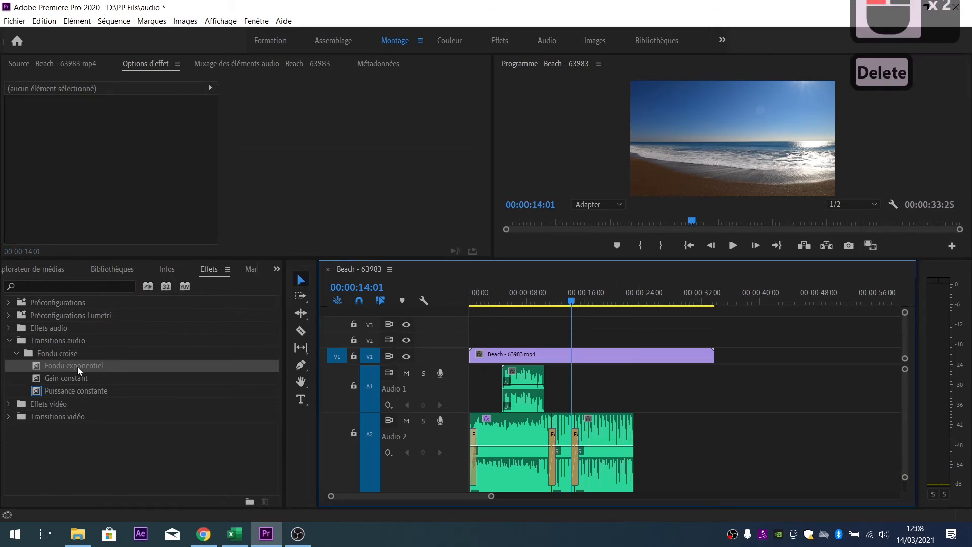
# - Add a Fondu exponentiel fade-out to the end of the Audio 2 music
pyautogui.moveTo(78, 366); pyautogui.dragTo(633, 436)
pyautogui.scroll(5, 608, 394)
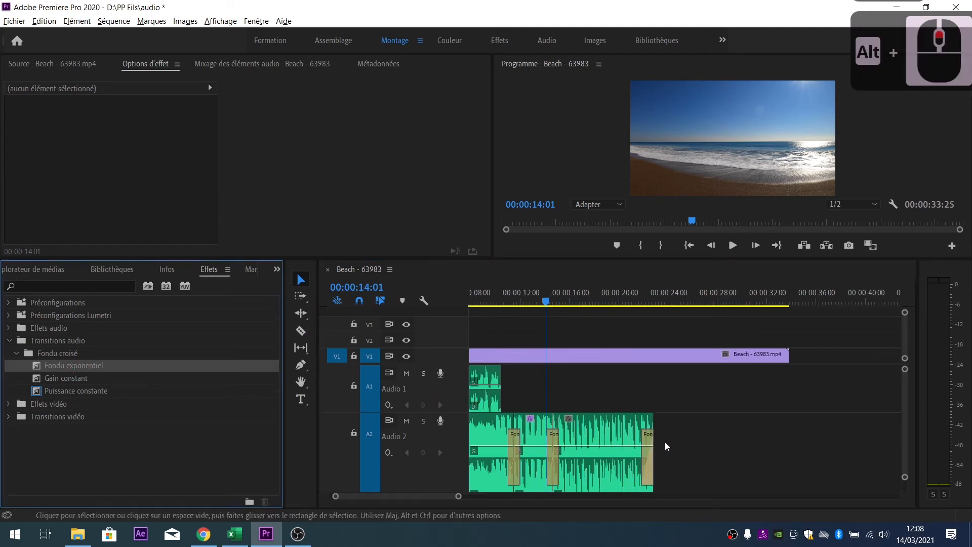
pyautogui.scroll(2, 665, 446)
# - Play back the music's ending fade-out from about 20:26, then again from 20:07
pyautogui.click(568, 297)
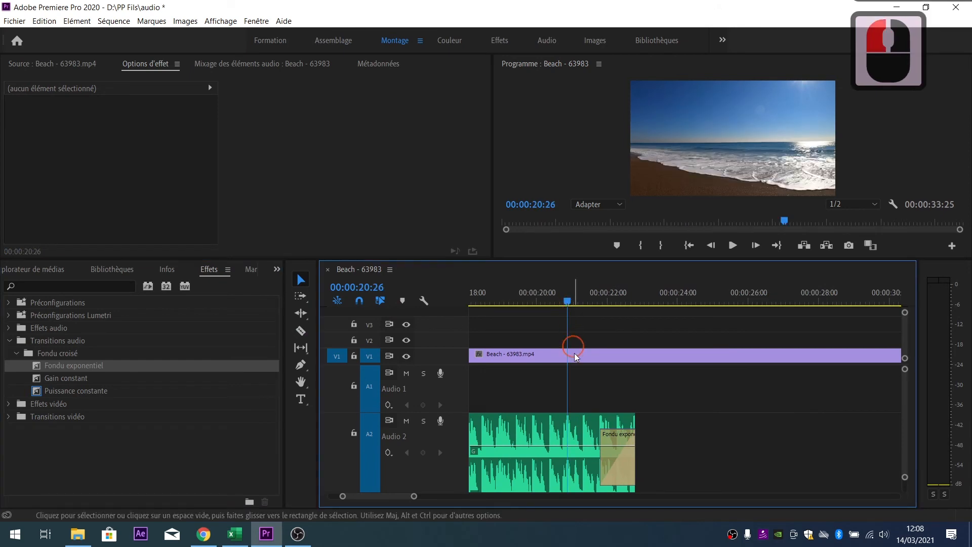
pyautogui.press('space')
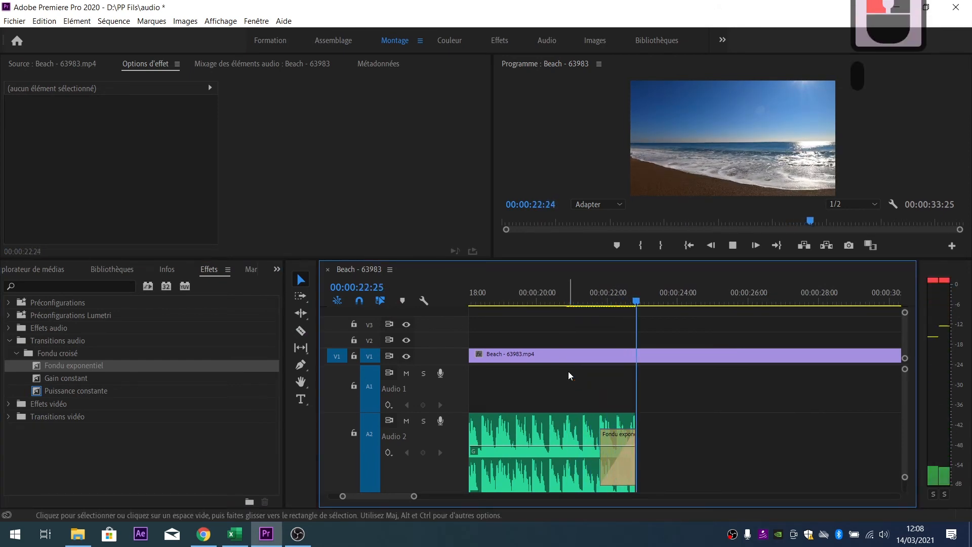
pyautogui.click(544, 300)
pyautogui.press('space')
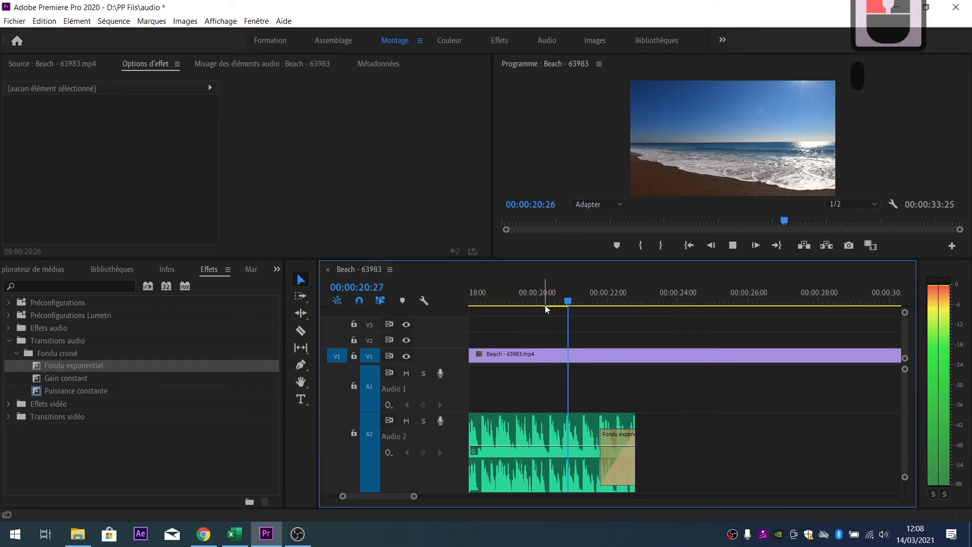
pyautogui.click(605, 302)
pyautogui.keyDown('alt'); pyautogui.scroll(-5, 611, 363); pyautogui.keyUp('alt')
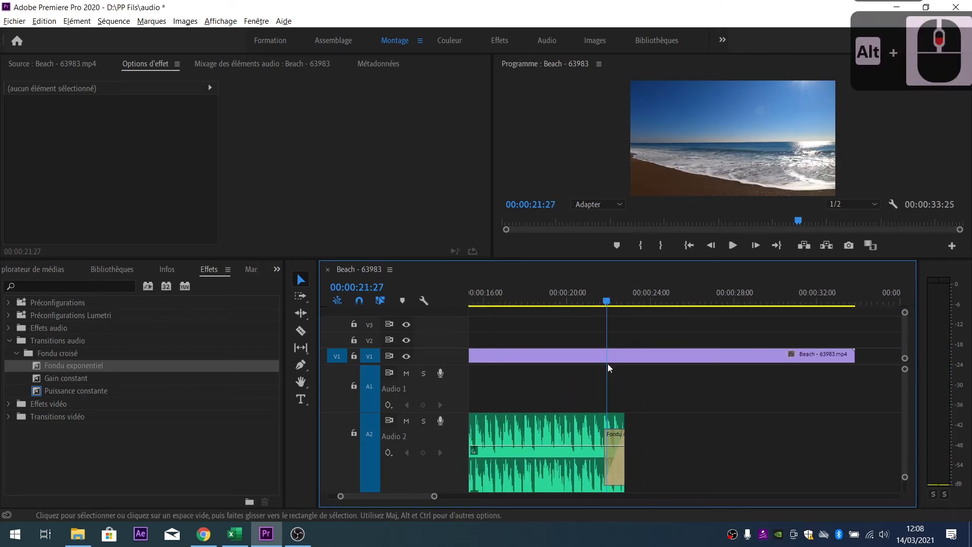
pyautogui.keyDown('alt'); pyautogui.scroll(4, 570, 418); pyautogui.keyUp('alt')
pyautogui.keyDown('alt'); pyautogui.scroll(-8, 569, 418); pyautogui.keyUp('alt')
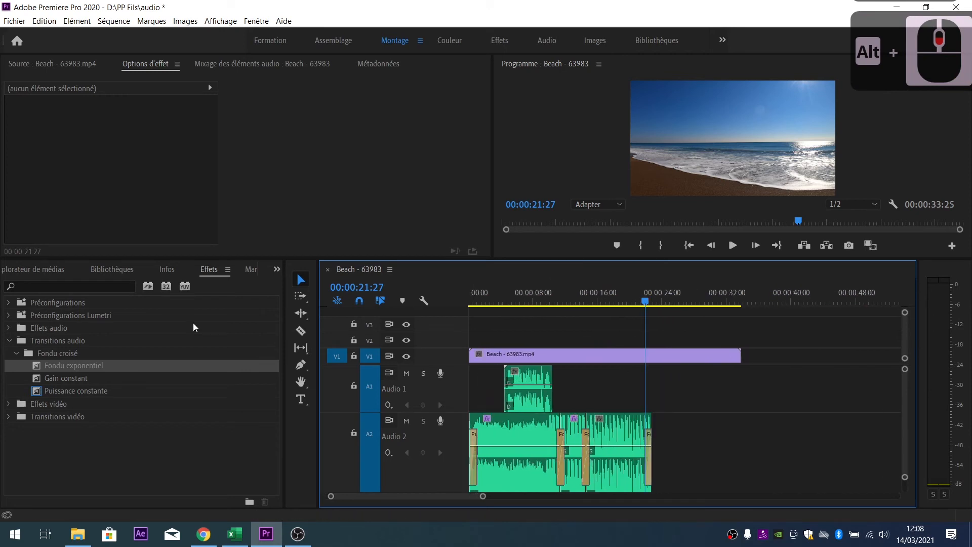
# - Place the MP3 song on Audio 2, with Audio 1.wav placed before it
pyautogui.click(277, 269)
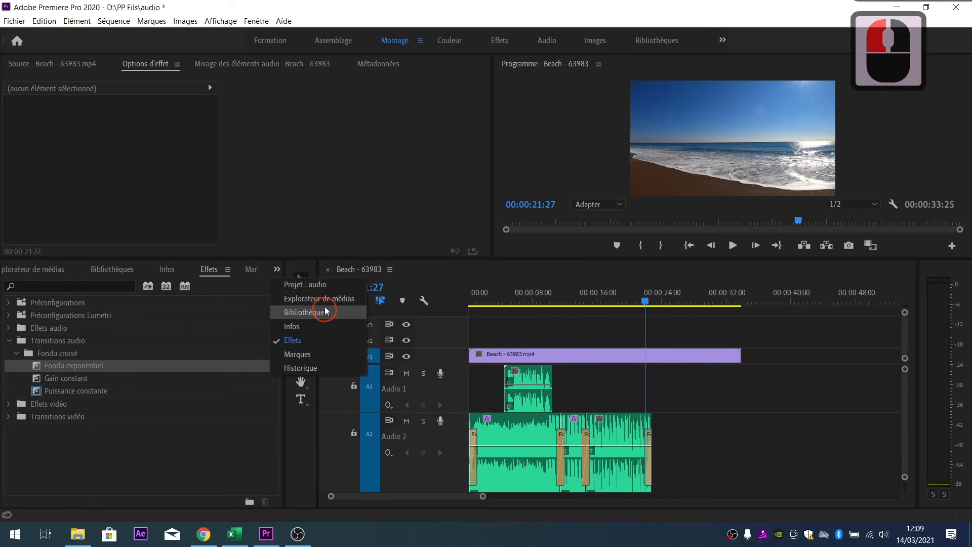
pyautogui.click(305, 285)
pyautogui.click(195, 435)
pyautogui.click(113, 427)
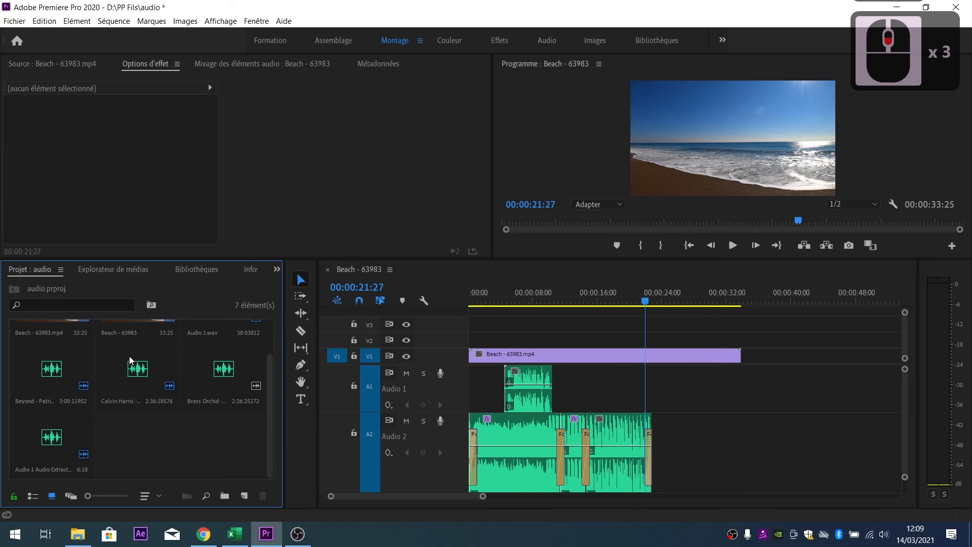
pyautogui.moveTo(129, 357); pyautogui.dragTo(821, 430)
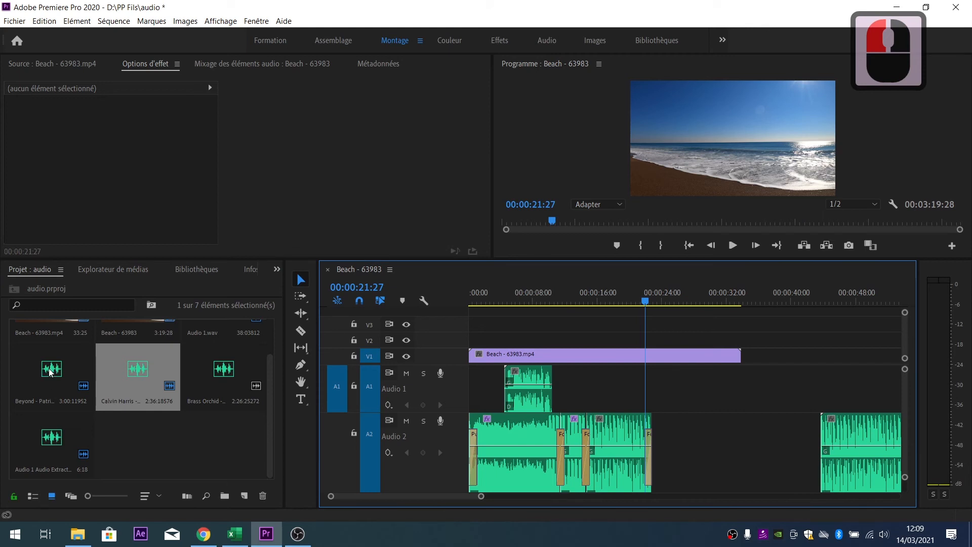
pyautogui.scroll(2, 120, 423)
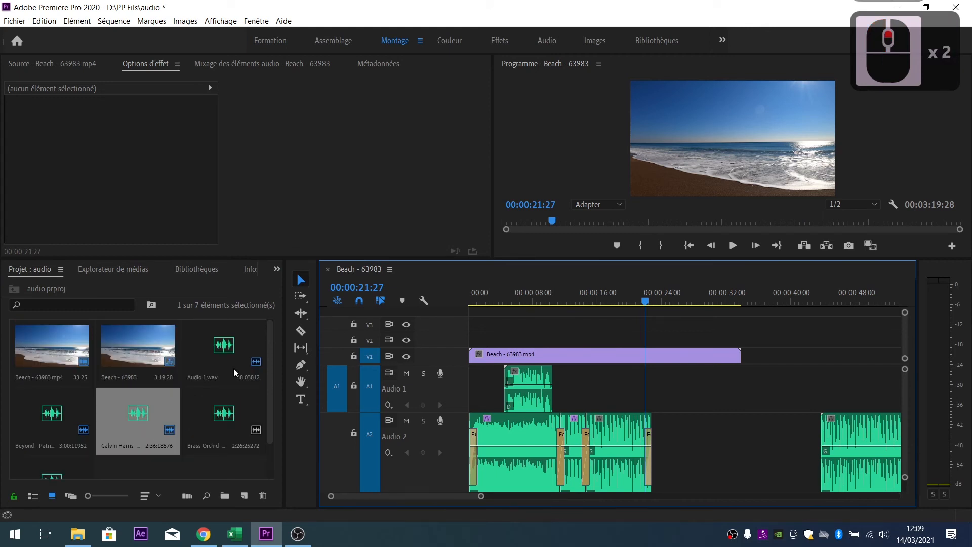
pyautogui.moveTo(233, 369); pyautogui.dragTo(517, 447)
# - Play back across the Audio 1.wav–song join, stopping near 40:12
pyautogui.press('space')
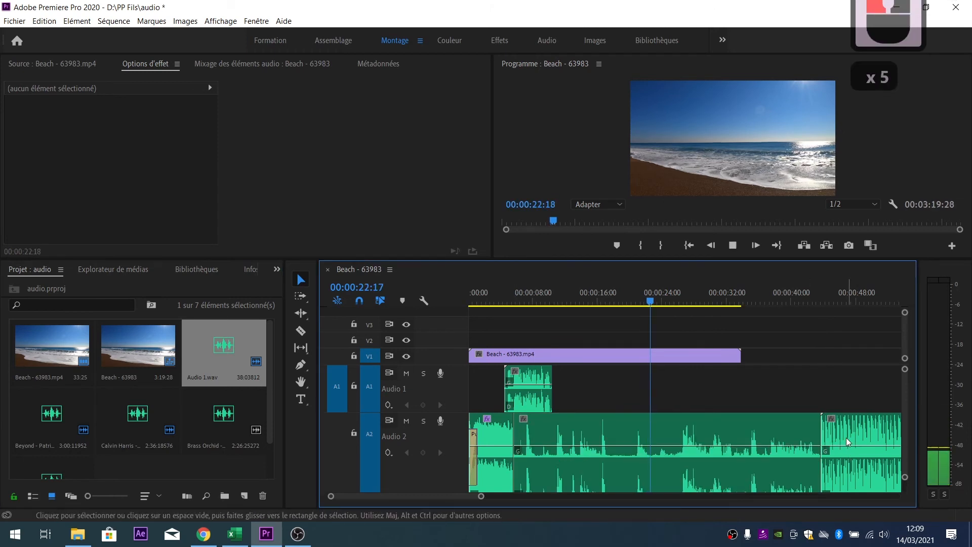
pyautogui.click(793, 302)
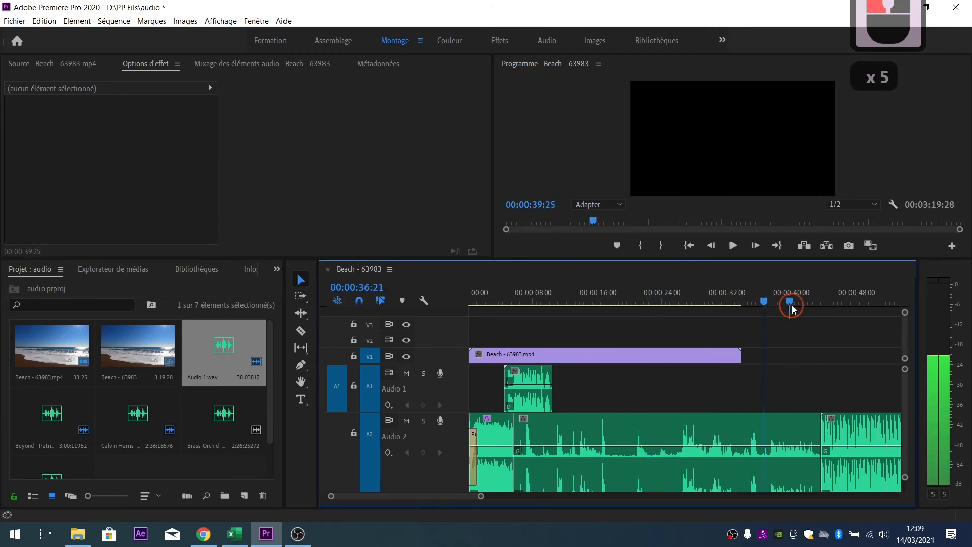
pyautogui.press('space')
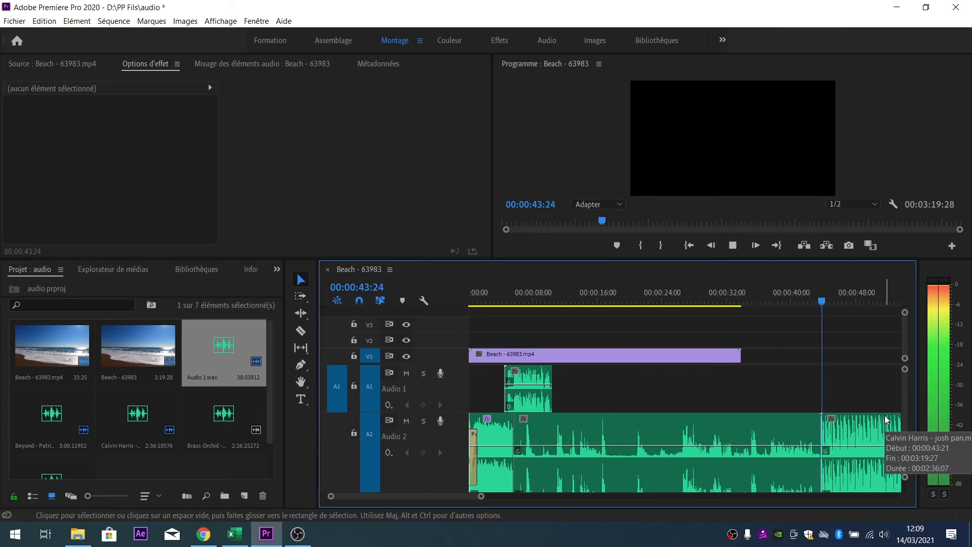
pyautogui.click(795, 298)
pyautogui.click(856, 442)
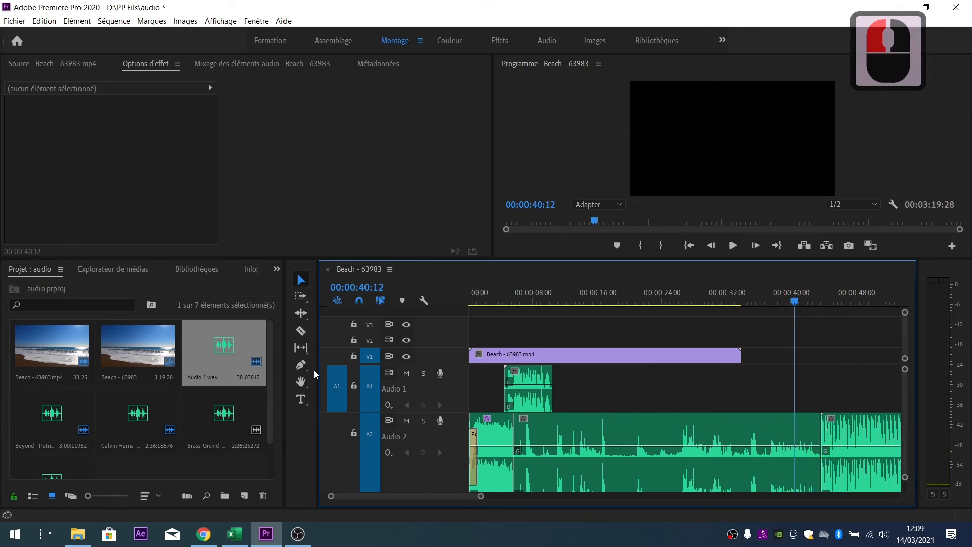
# - Drop Fondu exponentiel from Effects onto the Audio 2 cut between Audio 1.wav and the song
pyautogui.click(276, 269)
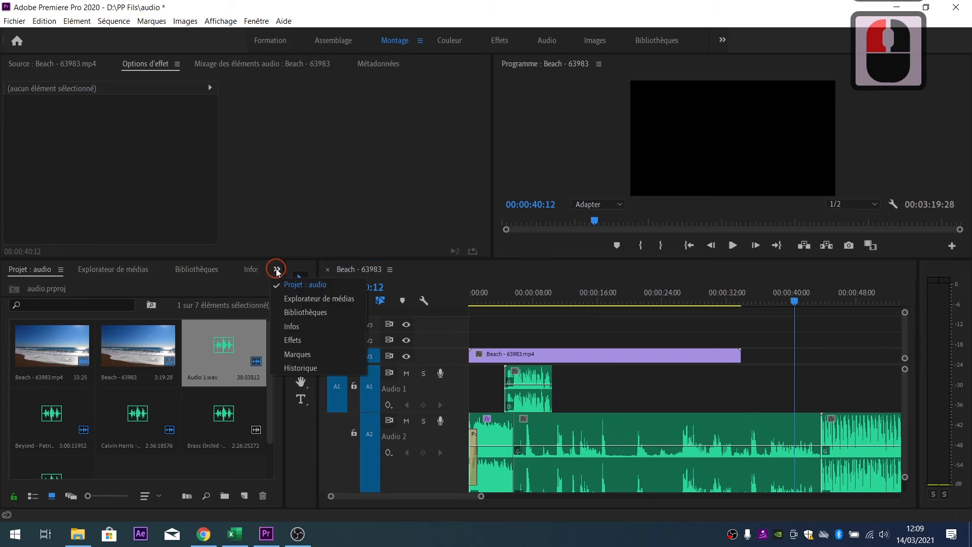
pyautogui.click(299, 342)
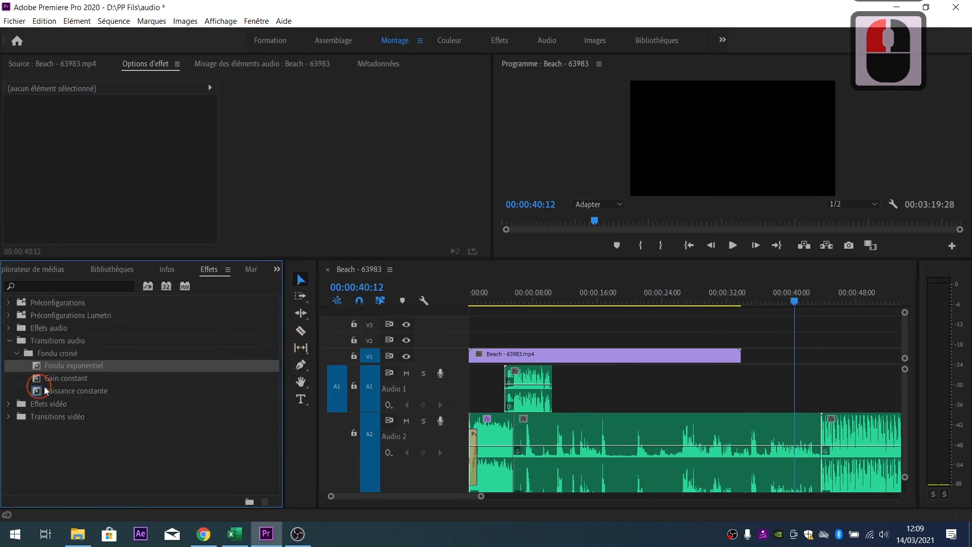
pyautogui.moveTo(421, 405); pyautogui.dragTo(819, 452)
pyautogui.keyDown('alt'); pyautogui.scroll(3, 816, 452); pyautogui.keyUp('alt')
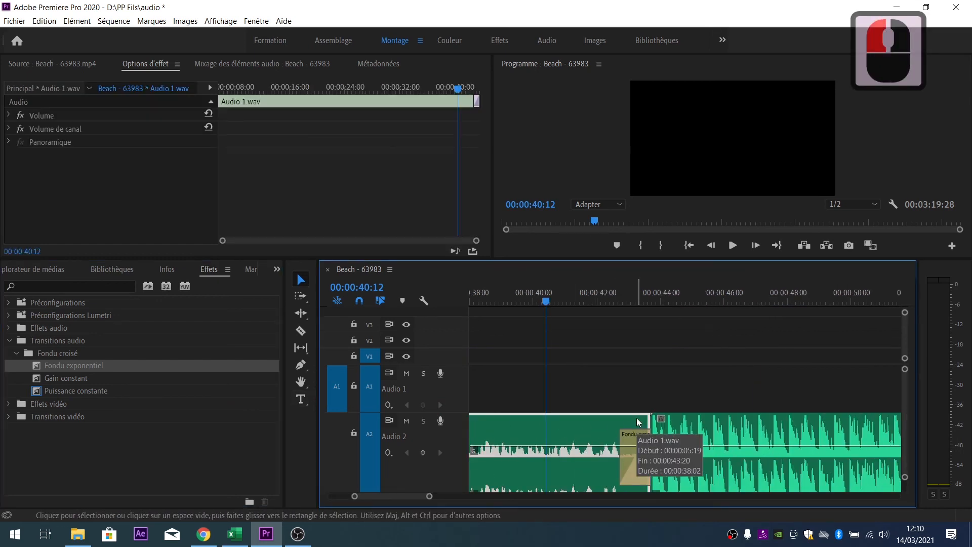
# - Delete the exponential fade at the Audio 1.wav–song cut, leaving a plain cut
pyautogui.click(734, 435)
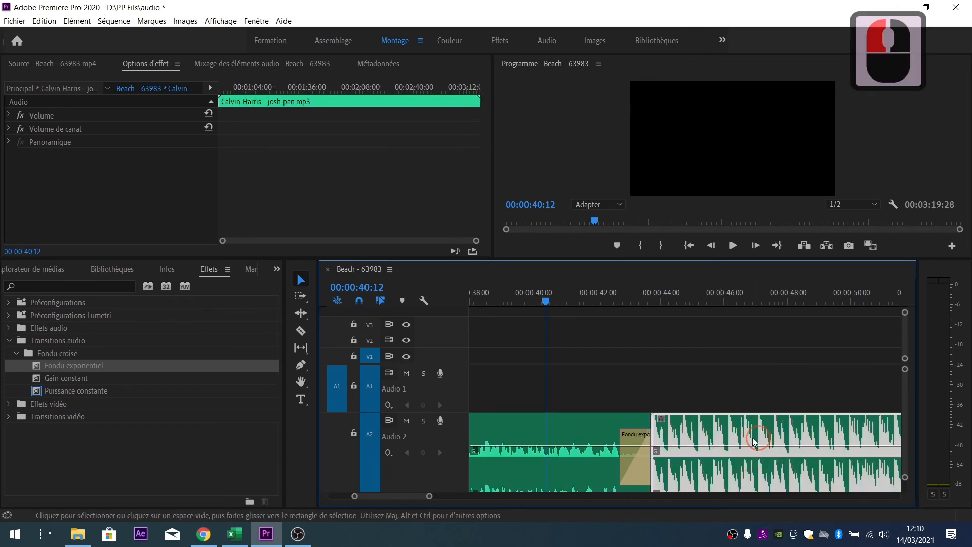
pyautogui.moveTo(637, 450); pyautogui.dragTo(697, 461)
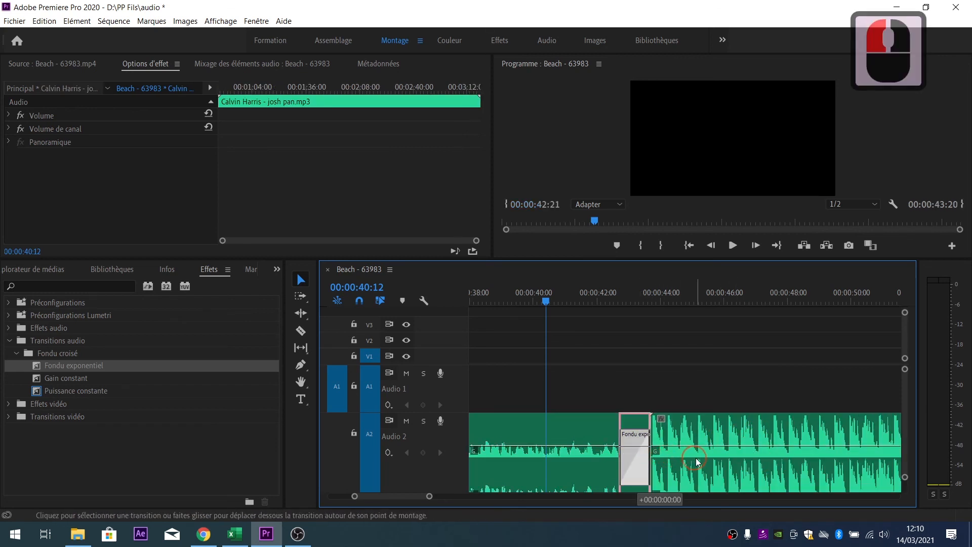
pyautogui.moveTo(634, 460); pyautogui.dragTo(635, 460)
pyautogui.click(638, 454)
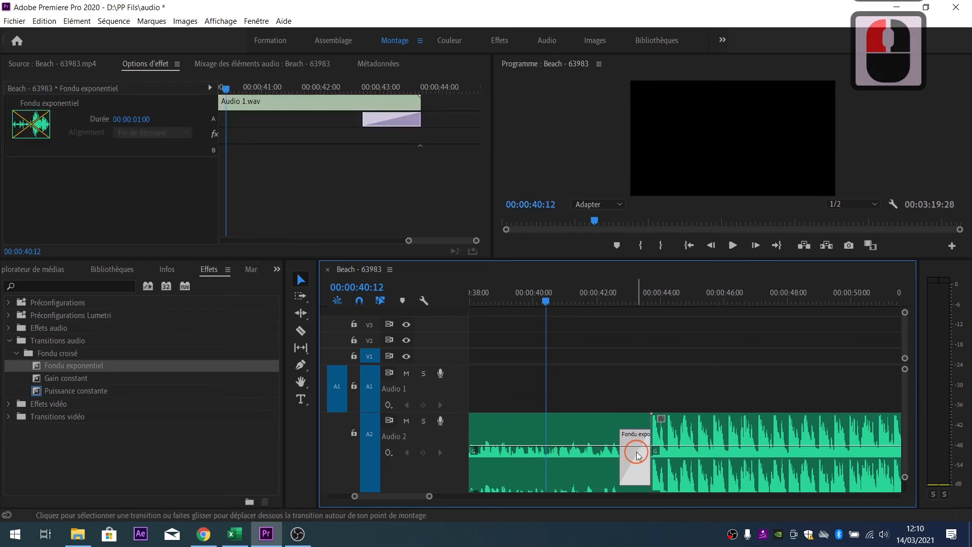
pyautogui.press('Delete')
pyautogui.click(300, 330)
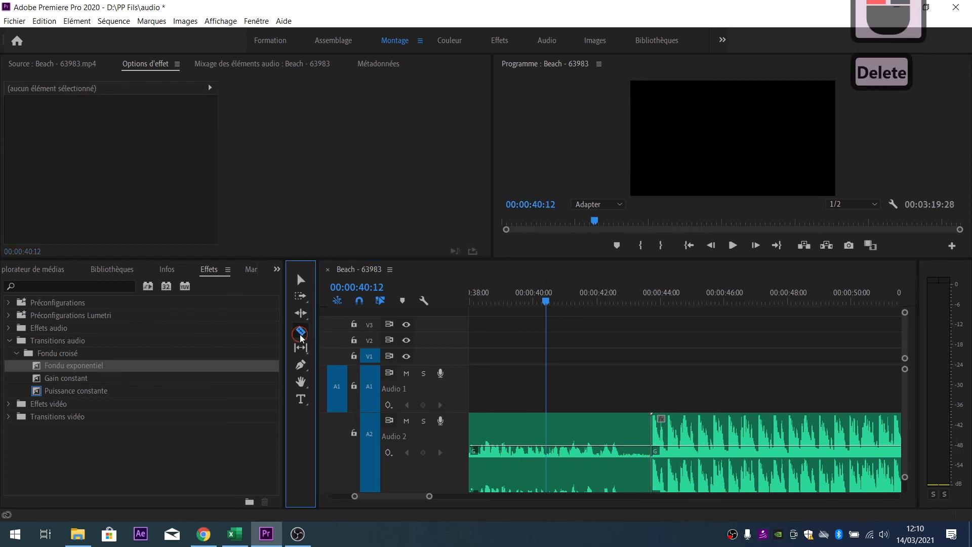
# - Razor-cut around the join, delete both leftover pieces, and slide the song left to meet Audio 1.wav
pyautogui.click(595, 445)
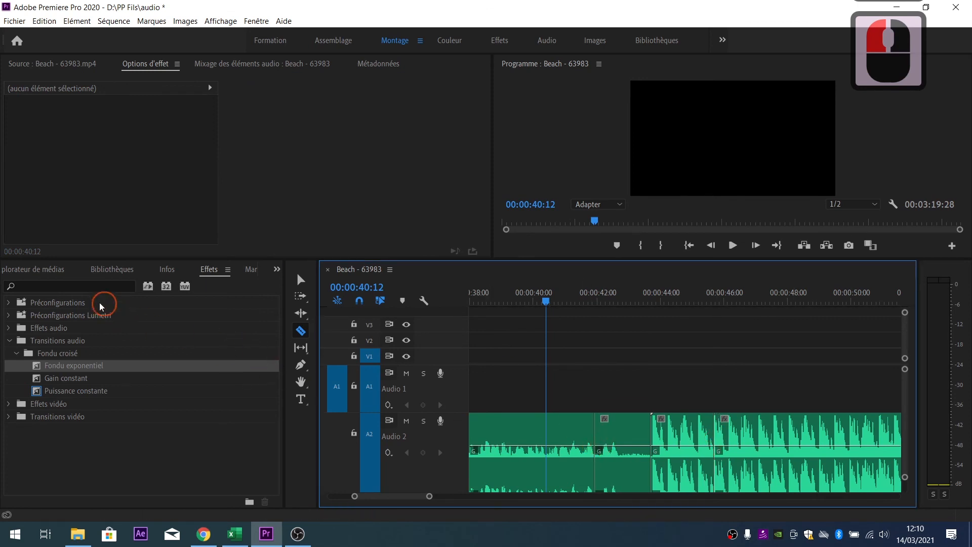
pyautogui.click(301, 280)
pyautogui.click(617, 444)
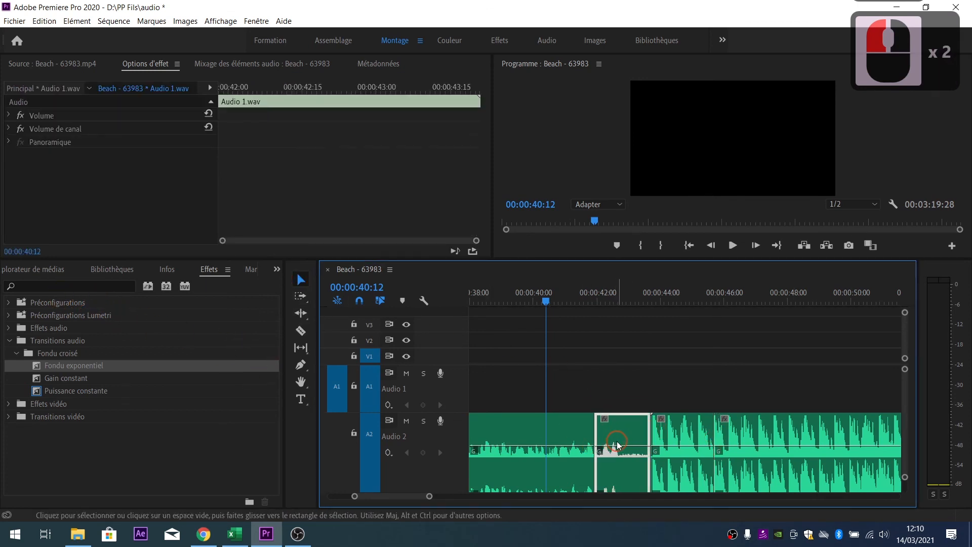
pyautogui.press('Delete')
pyautogui.click(673, 433)
pyautogui.press('Delete')
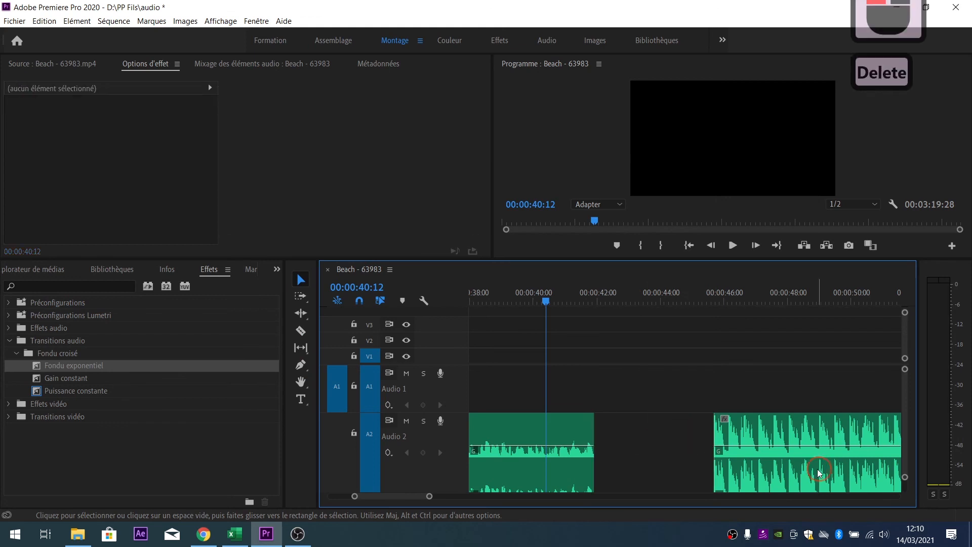
pyautogui.click(794, 431)
pyautogui.moveTo(794, 431); pyautogui.dragTo(682, 445)
# - Apply a Fondu exponentiel crossfade to the new cut and play it back, stopping at 41:19
pyautogui.moveTo(67, 367); pyautogui.dragTo(598, 451)
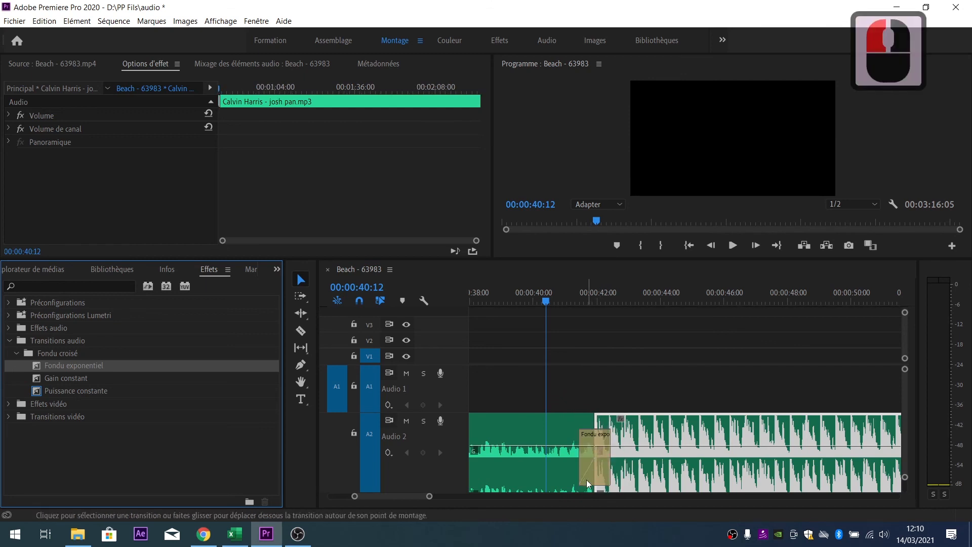
pyautogui.press('space')
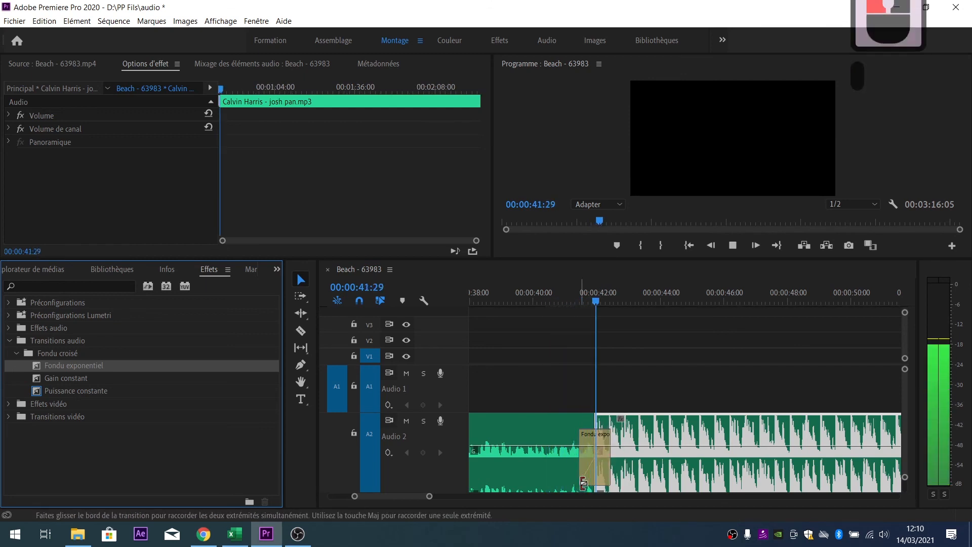
pyautogui.click(585, 296)
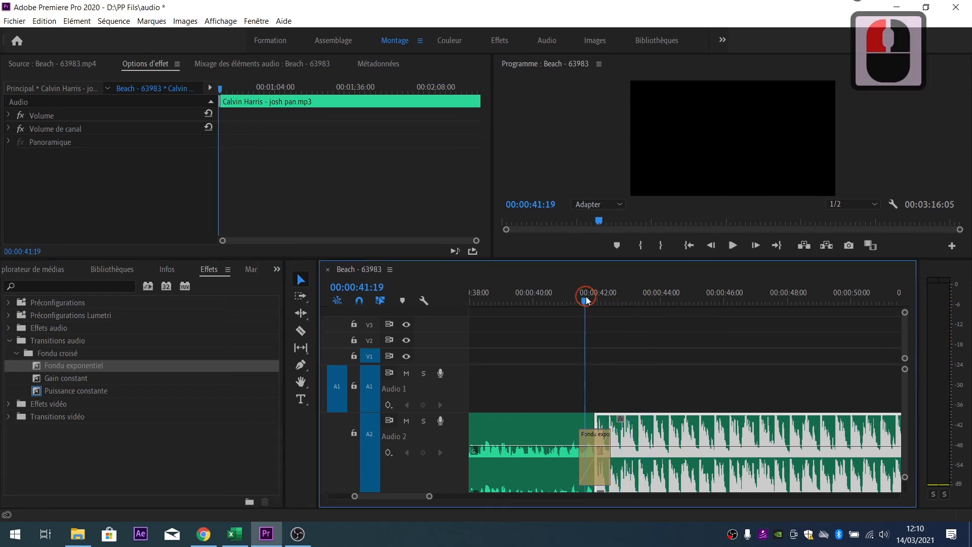
pyautogui.keyDown('alt'); pyautogui.scroll(-5, 553, 412); pyautogui.keyUp('alt')
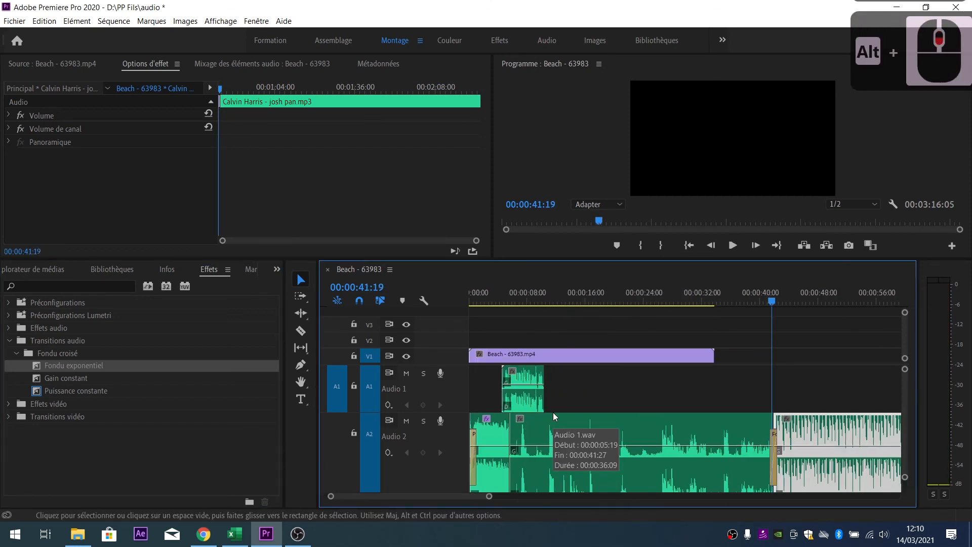